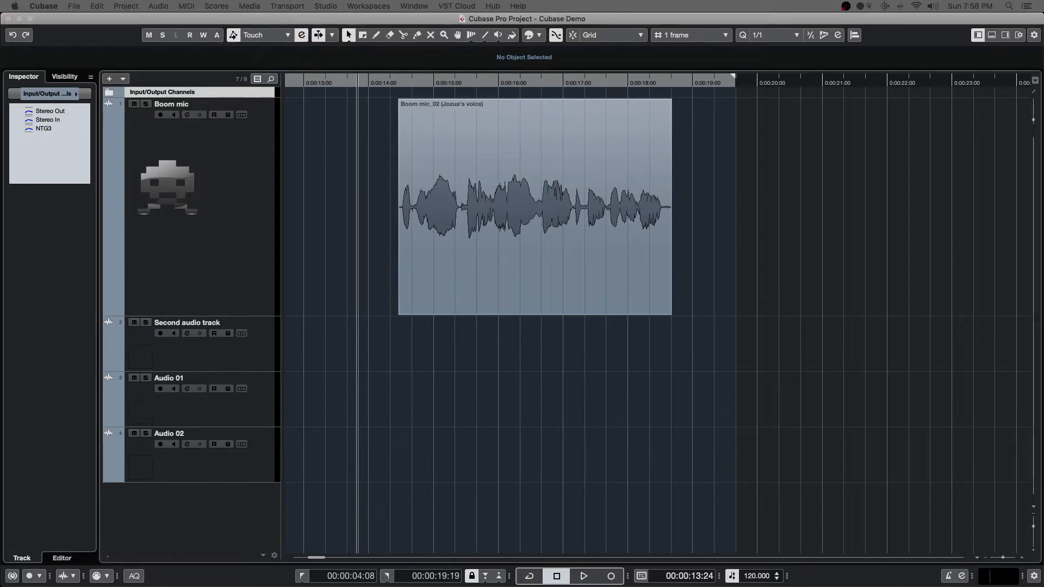
Open the Automation Panel, move it clear of the Boom mic clip and close it.
key(F6)
drag(688, 151, 879, 130)
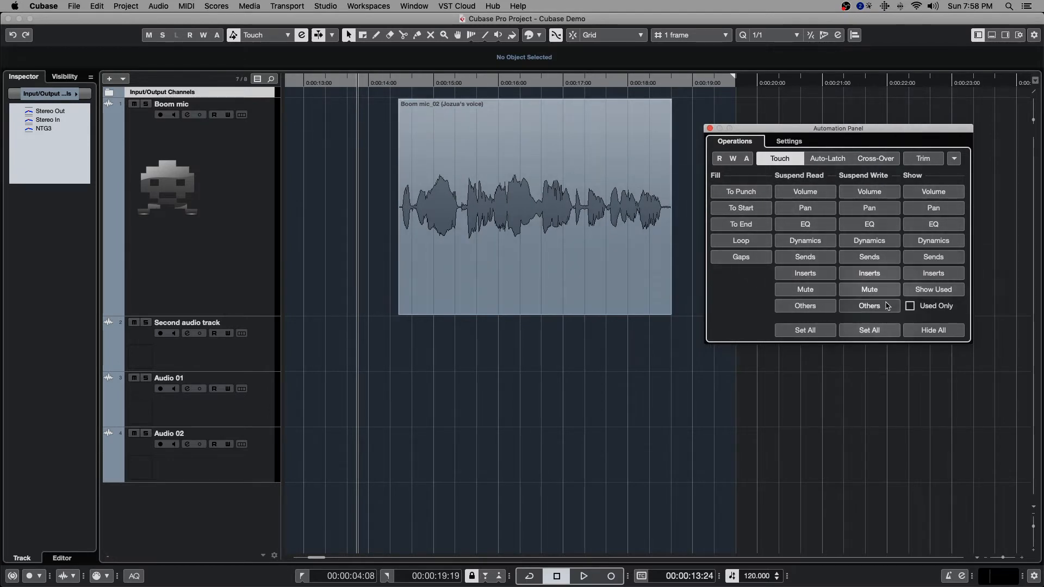
click(710, 129)
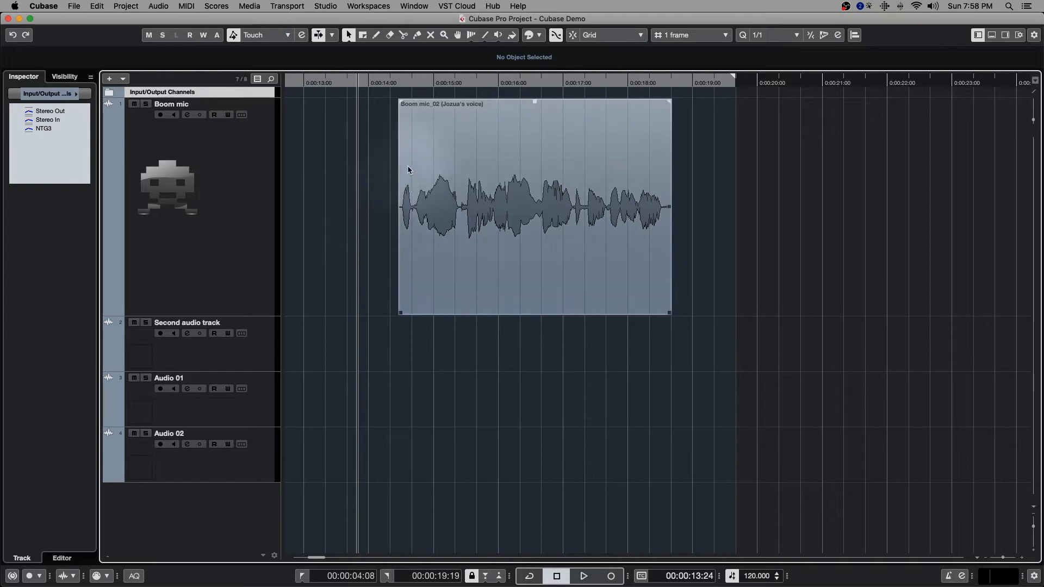
Turn off Auto-Scroll and play a zoomed-in stretch of the Boom mic clip from 0:00:14:23, then stop playback.
click(434, 82)
super+scroll(414, 105, up, 6)
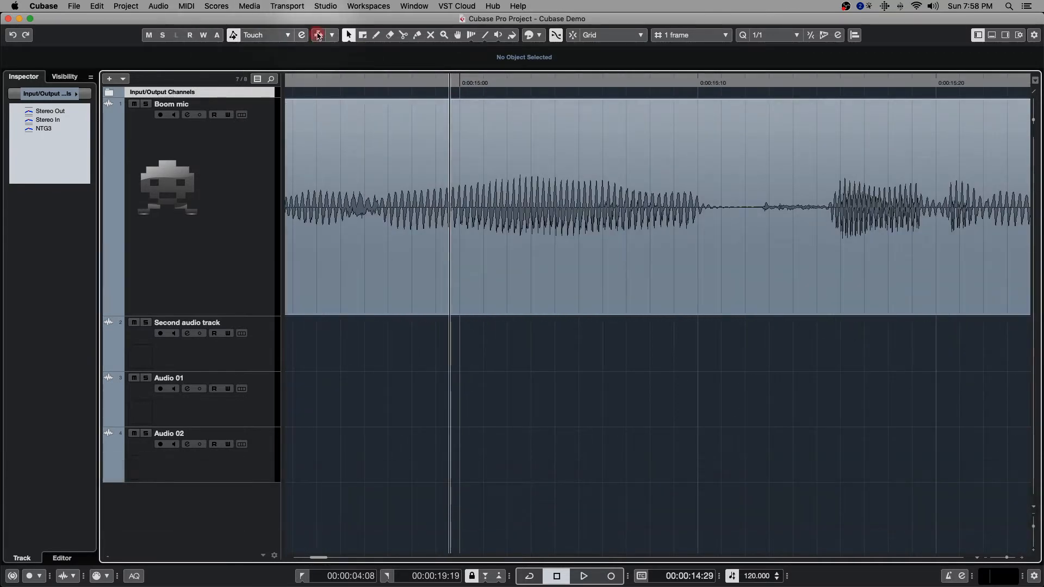
click(317, 80)
key(space)
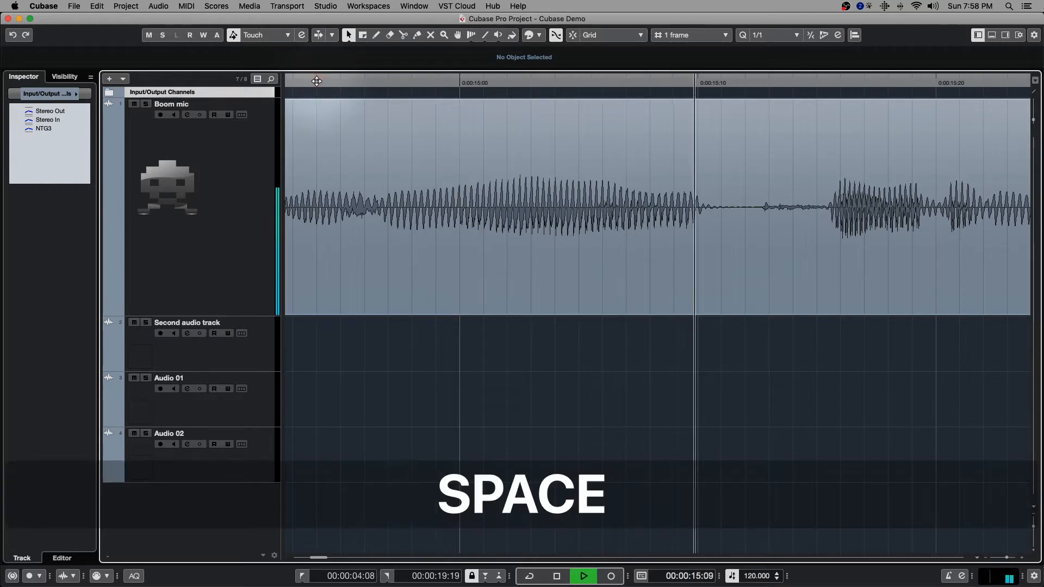
key(space)
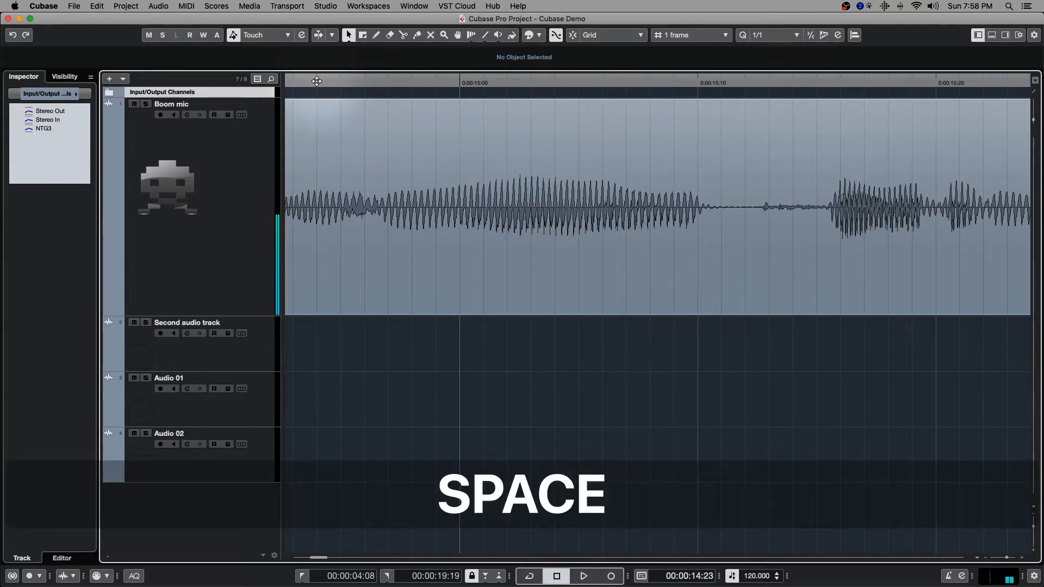
Turn Auto-Scroll back on and play the zoomed-in Boom mic clip from the same position, then stop playback.
key(super)
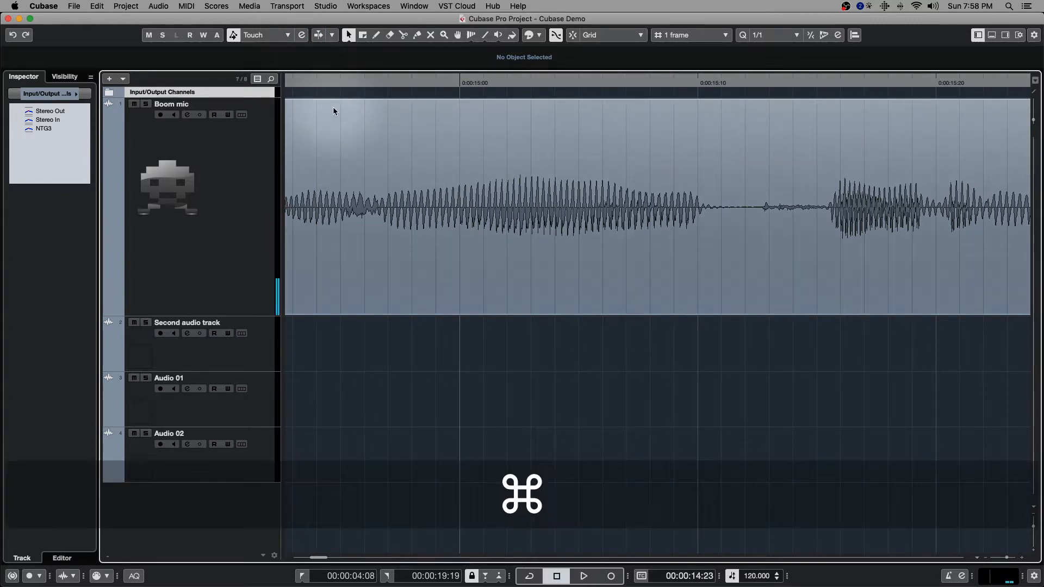
scroll(332, 108, down, 3)
click(318, 35)
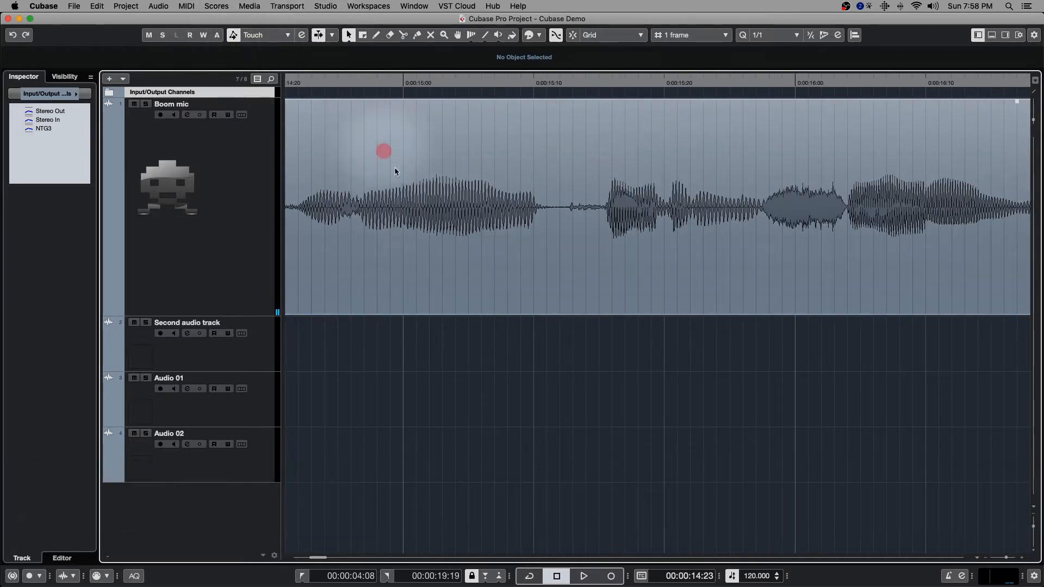
scroll(395, 171, down, 6)
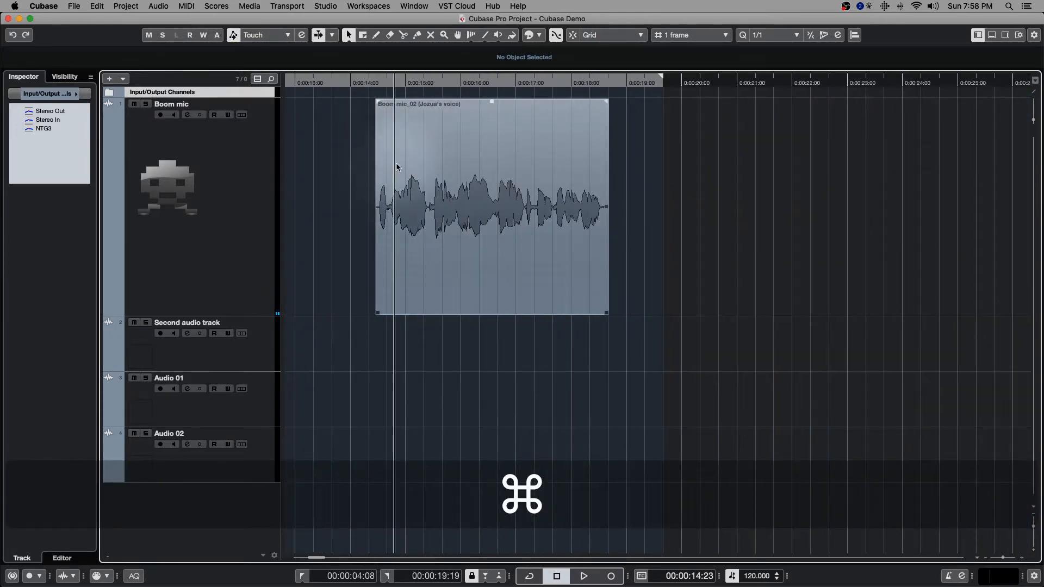
scroll(397, 166, up, 8)
key(space)
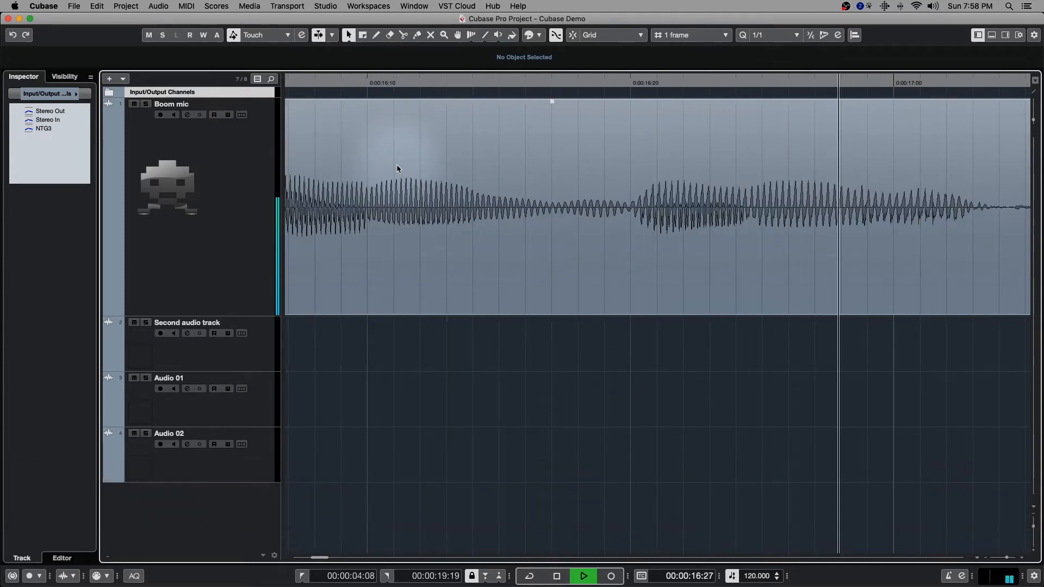
key(space)
Set Auto-Scroll to Stationary Cursor and play the Boom mic clip to preview the scrolling, then stop playback.
scroll(367, 147, down, 5)
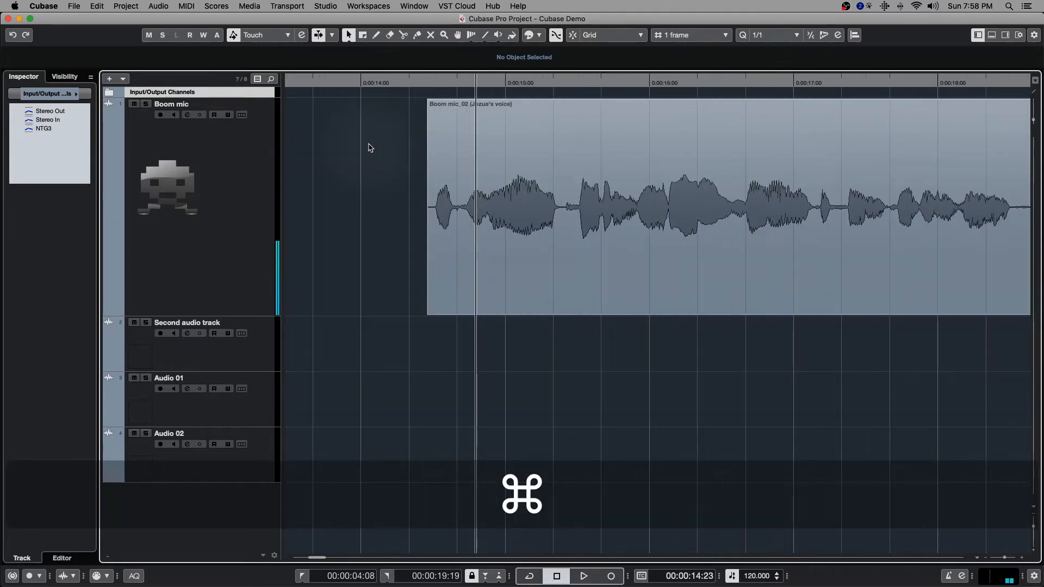
scroll(527, 163, right, 2)
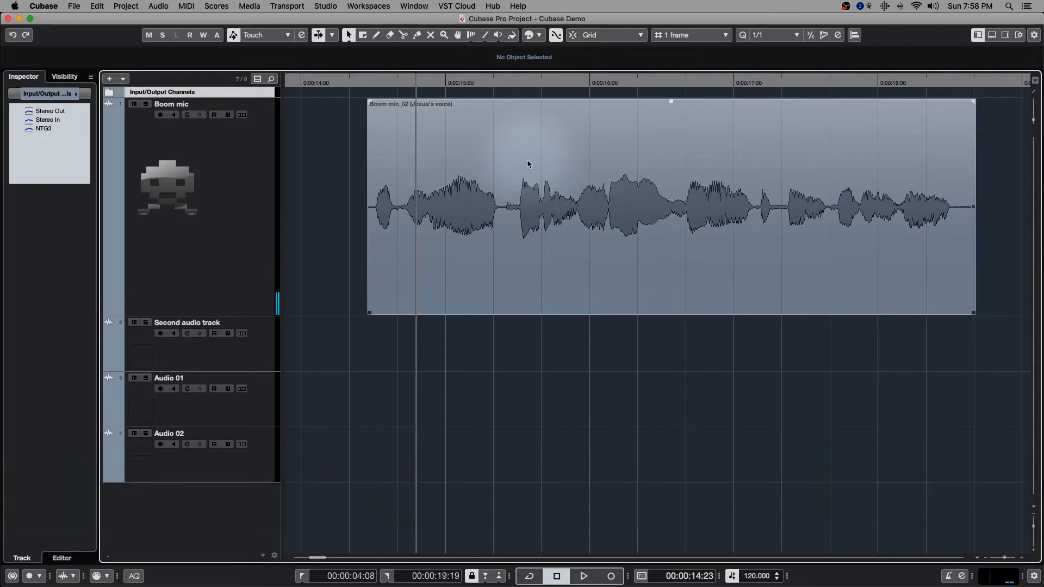
click(332, 34)
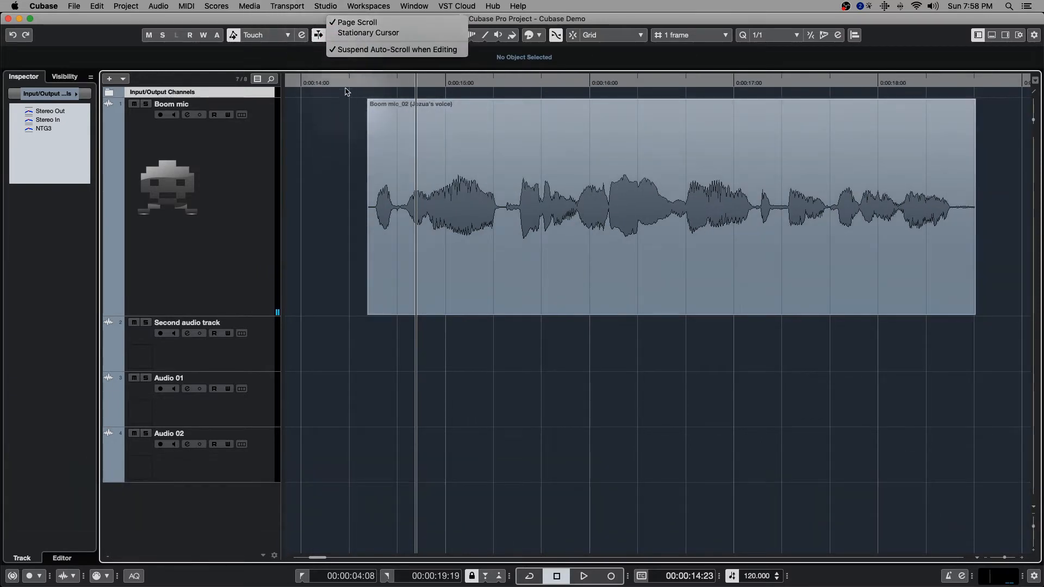
click(359, 32)
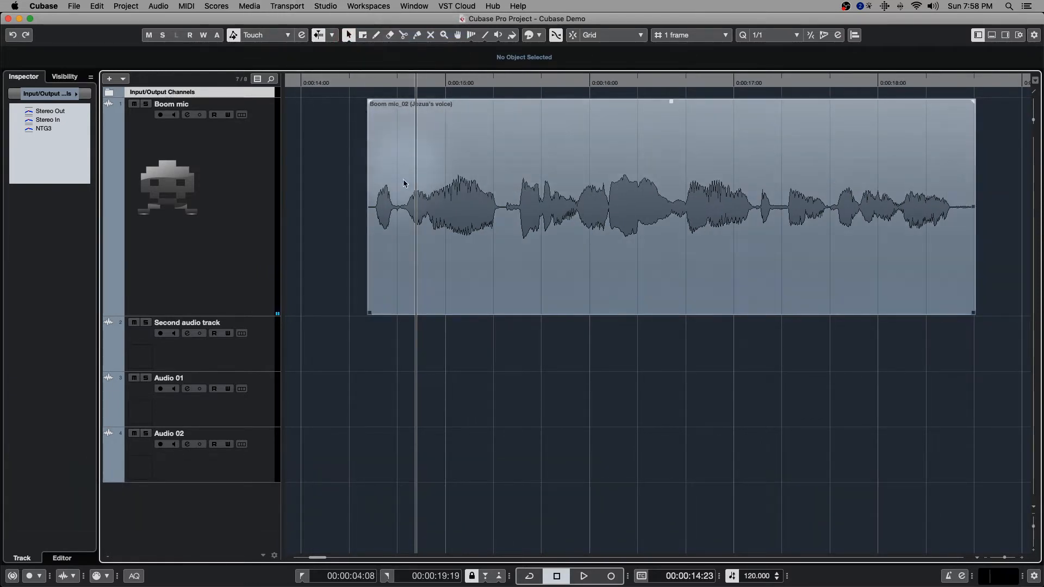
key(space)
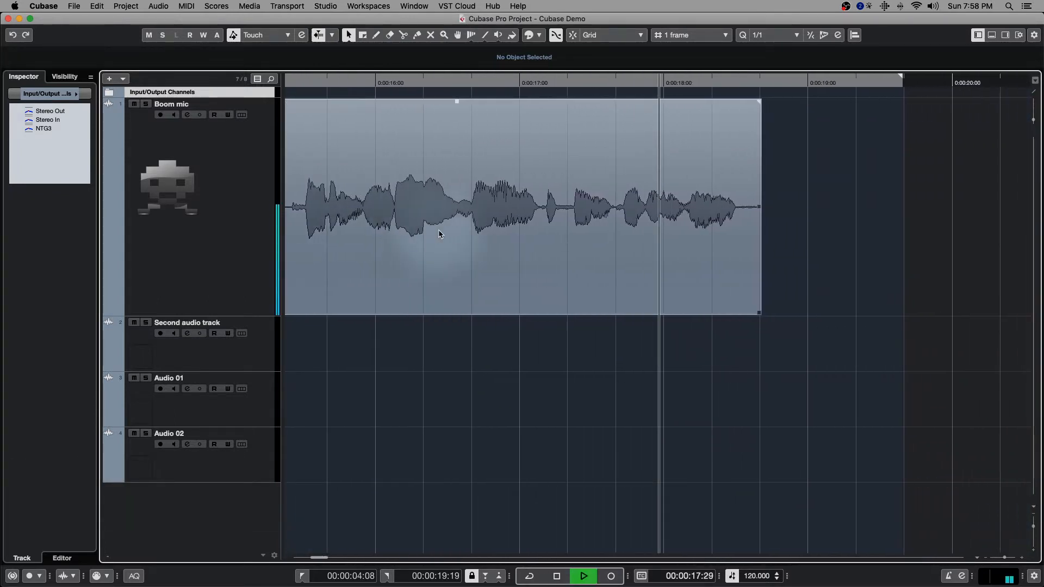
key(space)
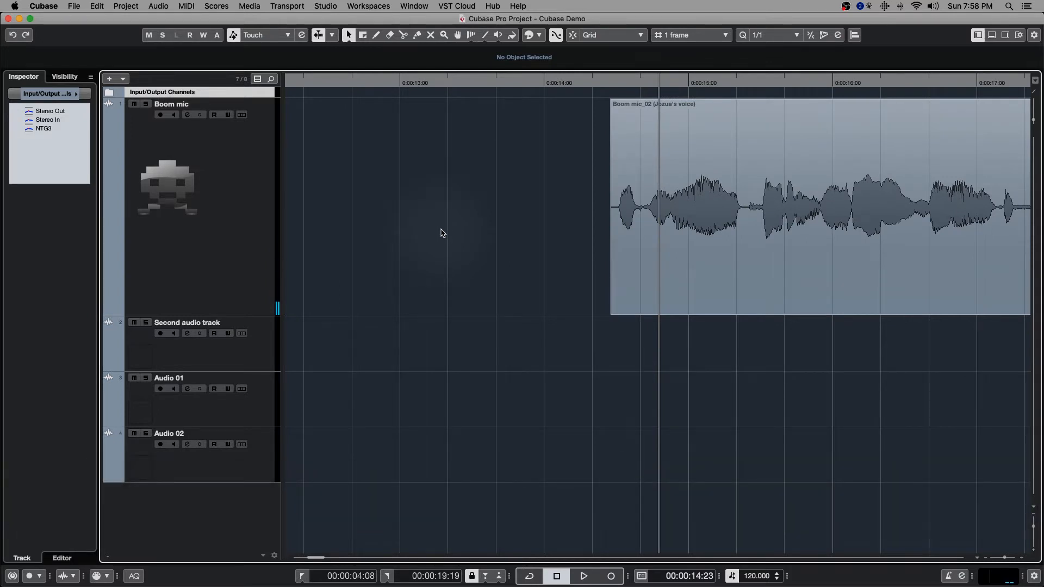
Set Auto-Scroll back to Page Scroll and toggle it off and on again.
click(332, 35)
click(369, 28)
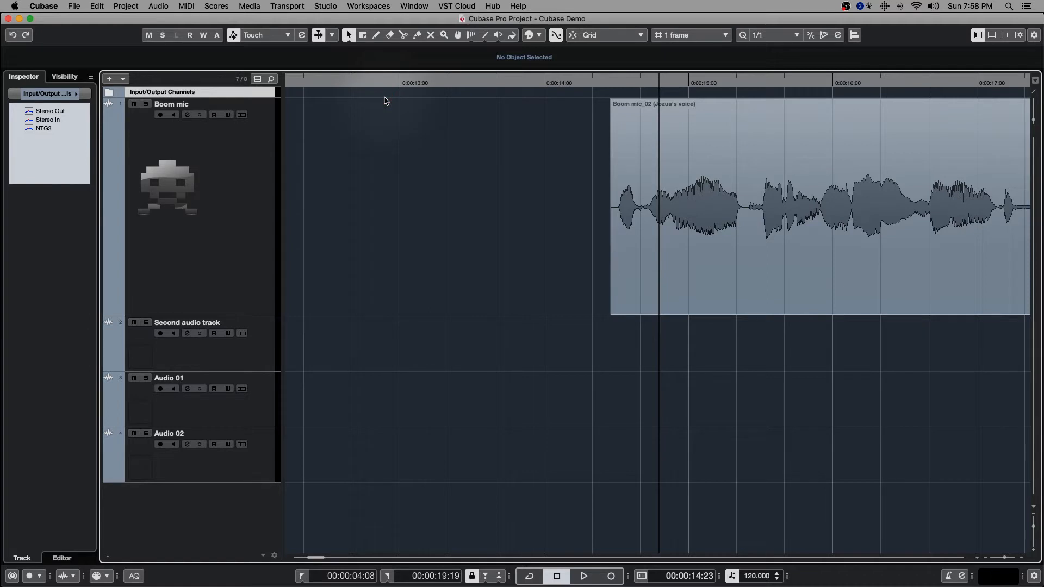
click(332, 35)
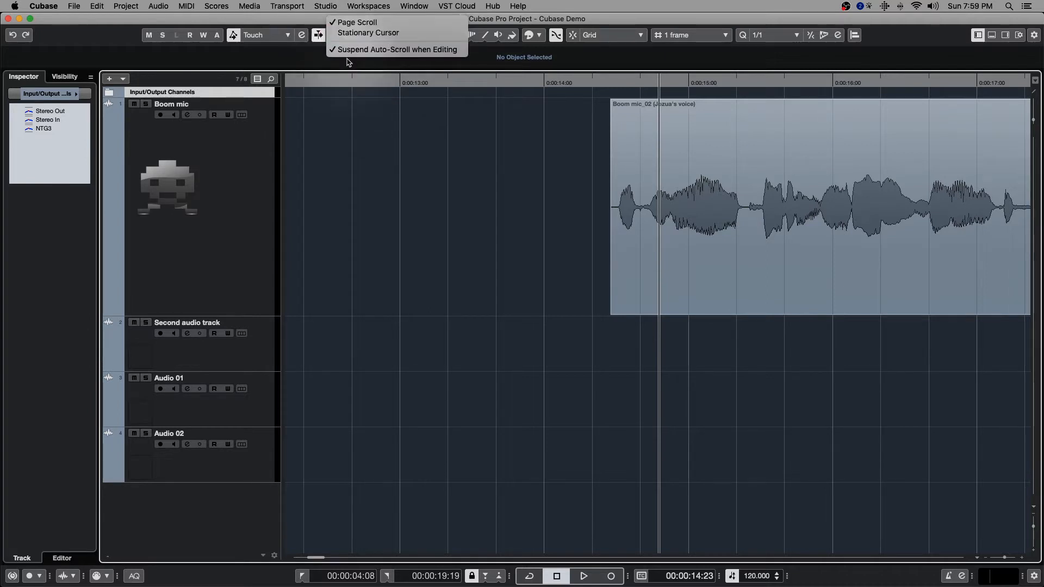
click(327, 39)
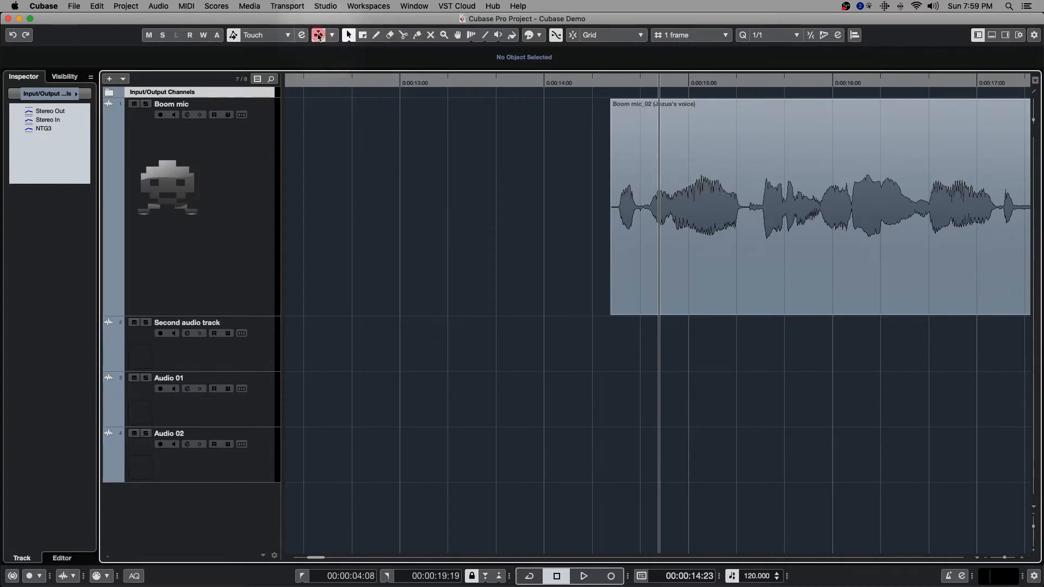
click(318, 36)
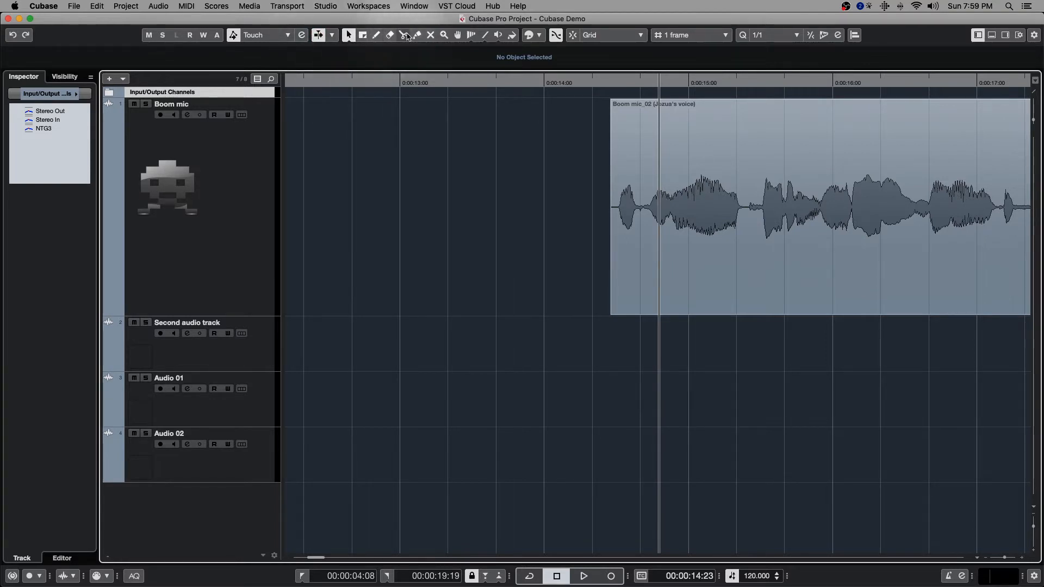
Bring up the toolbox over the Boom mic clip and choose the Object Selection tool.
right_click(656, 140)
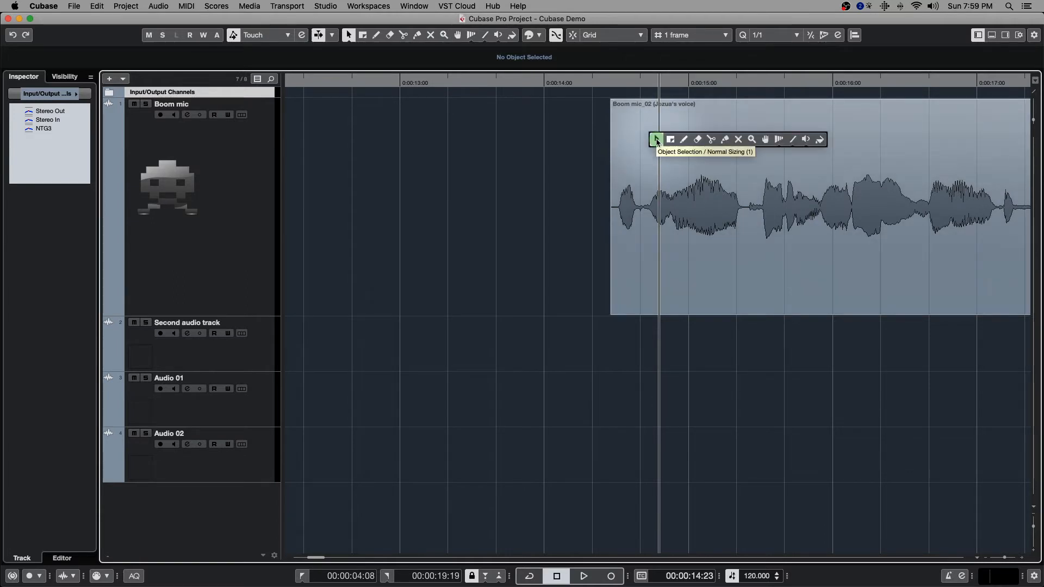
click(657, 140)
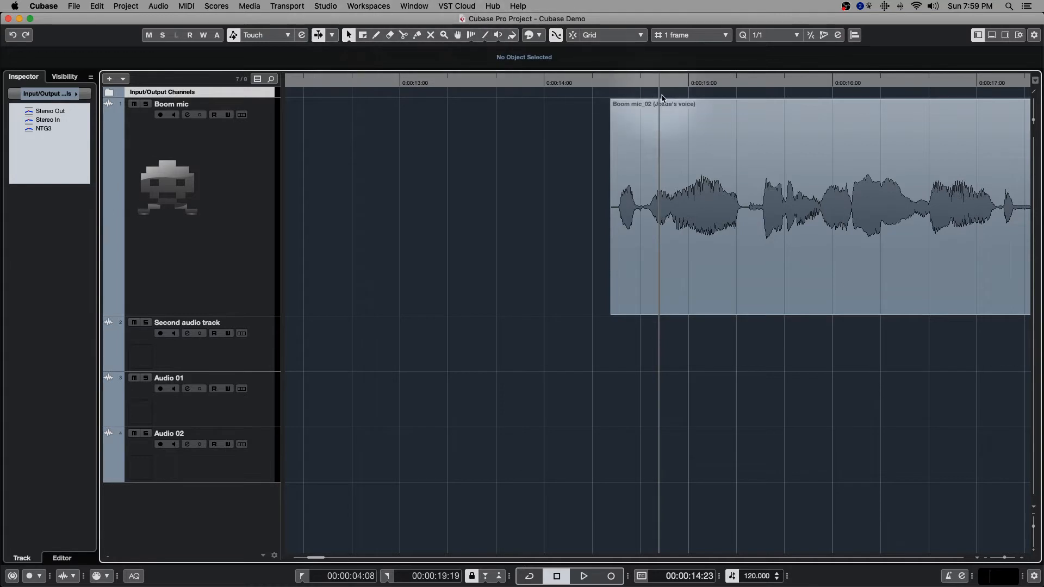
scroll(343, 125, down, 2)
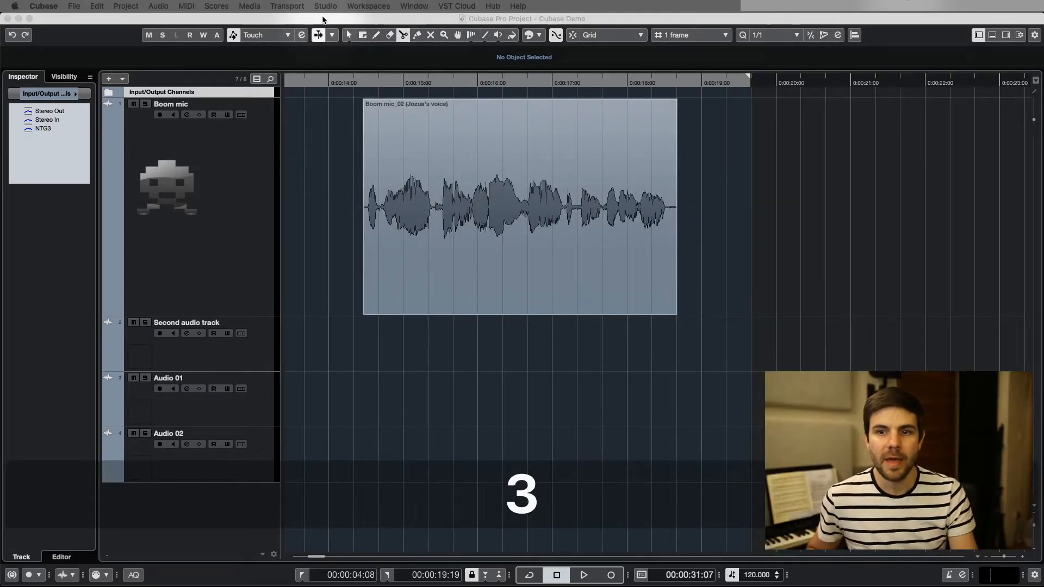
Switch in turn to the Object Selection, Range Selection and Split tools.
click(326, 175)
key(1)
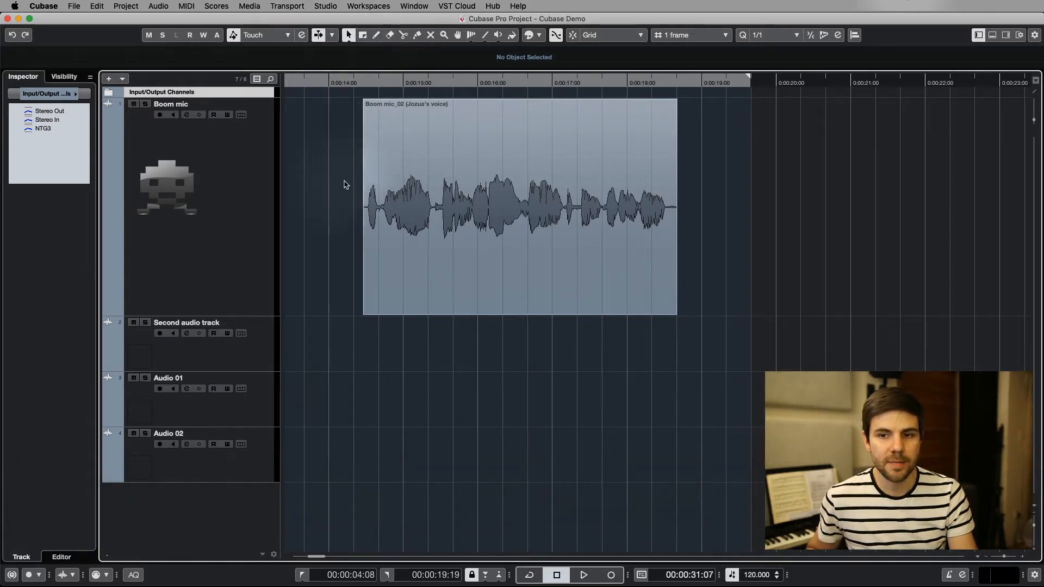
key(2)
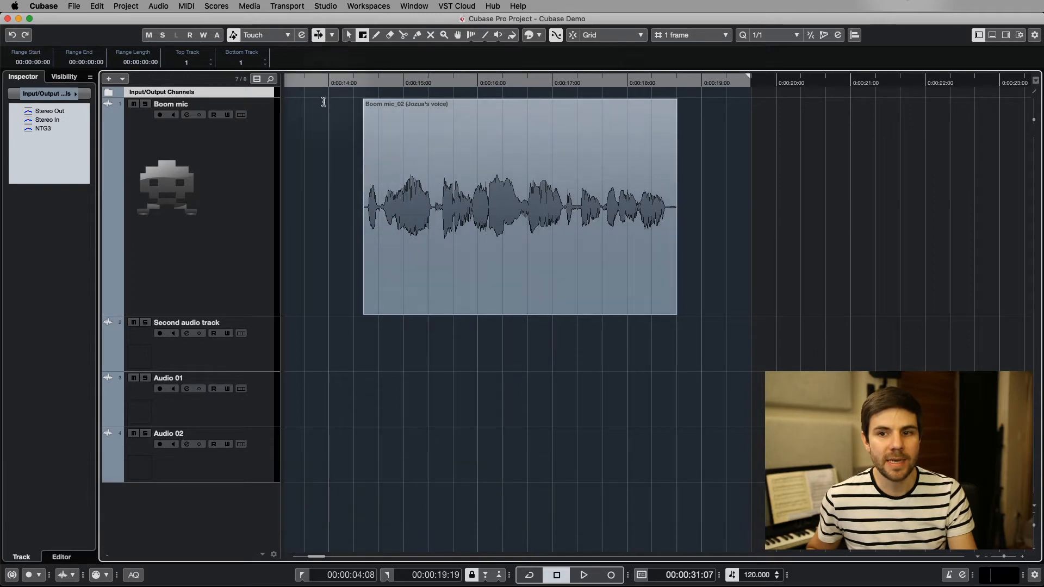
key(3)
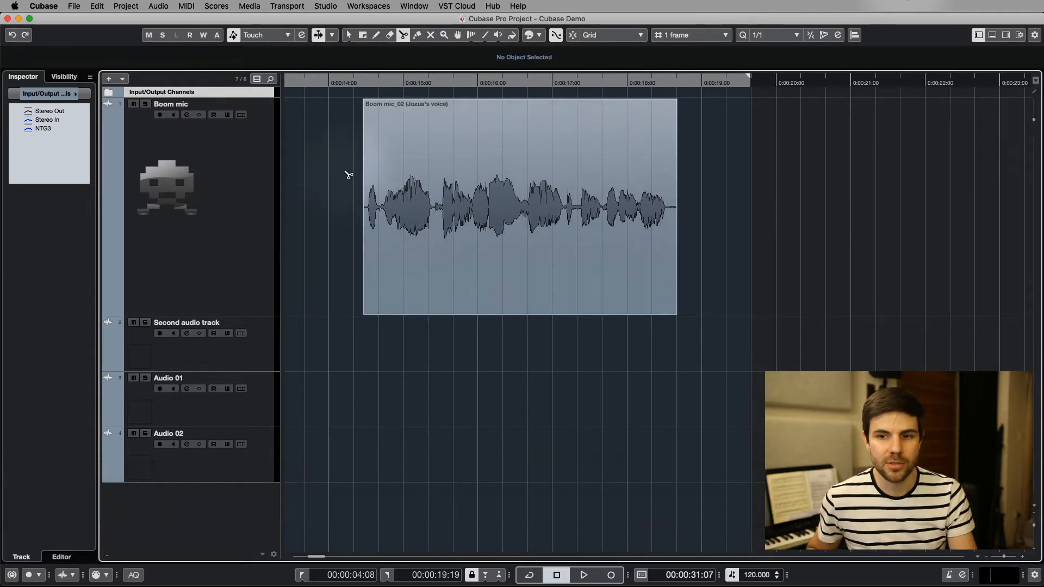
Select the whole Boom mic clip with the Object Selection tool.
scroll(438, 199, up, 3)
key(1)
mouse_move(438, 175)
mouse_down()
mouse_move(510, 159)
mouse_move(446, 163)
mouse_move(457, 169)
mouse_up()
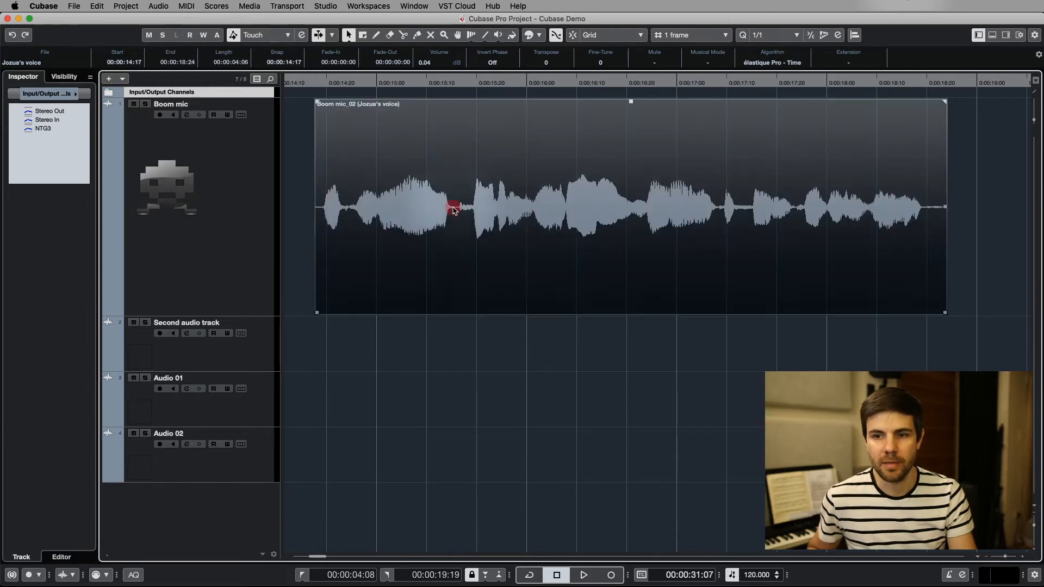
Select the range from 0:00:15:19 to 0:00:16:01 on the Boom mic clip with the Range Selection tool, then clear it.
key(2)
drag(468, 204, 535, 207)
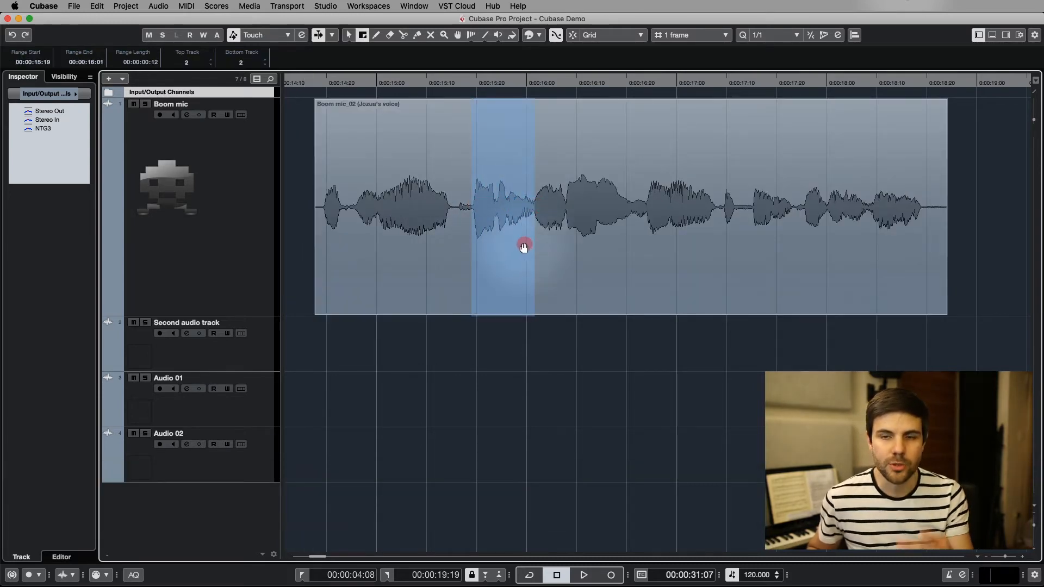
key(2)
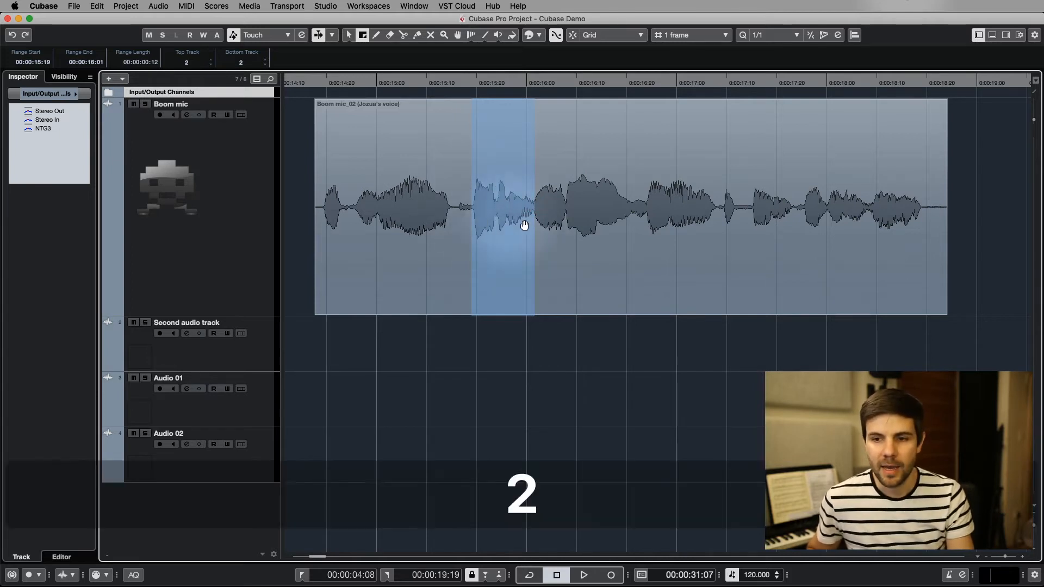
click(573, 236)
Split the Boom mic clip at 0:00:16:01 and at about 0:00:15:16.
key(3)
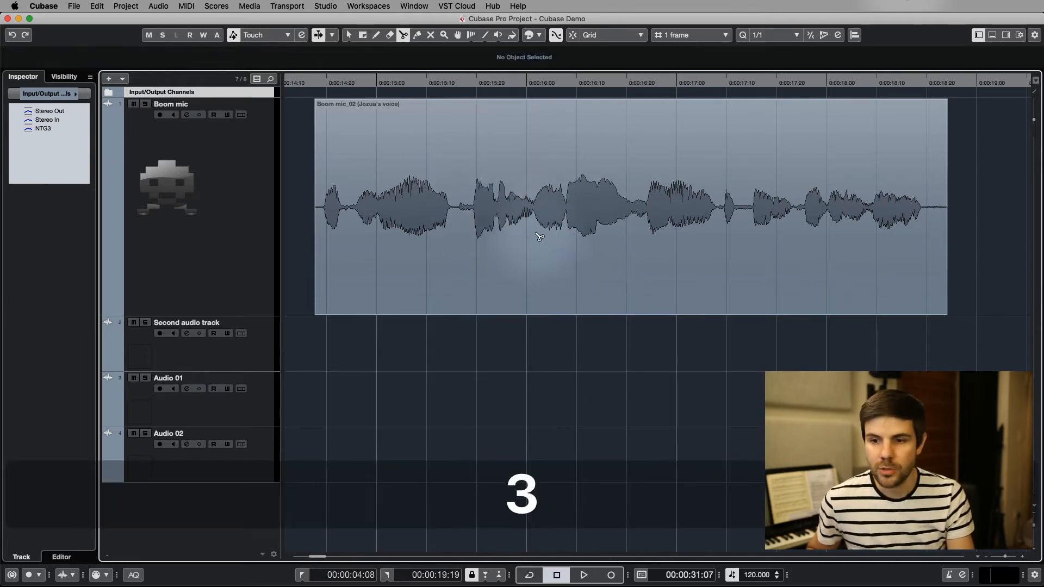
click(534, 218)
click(456, 212)
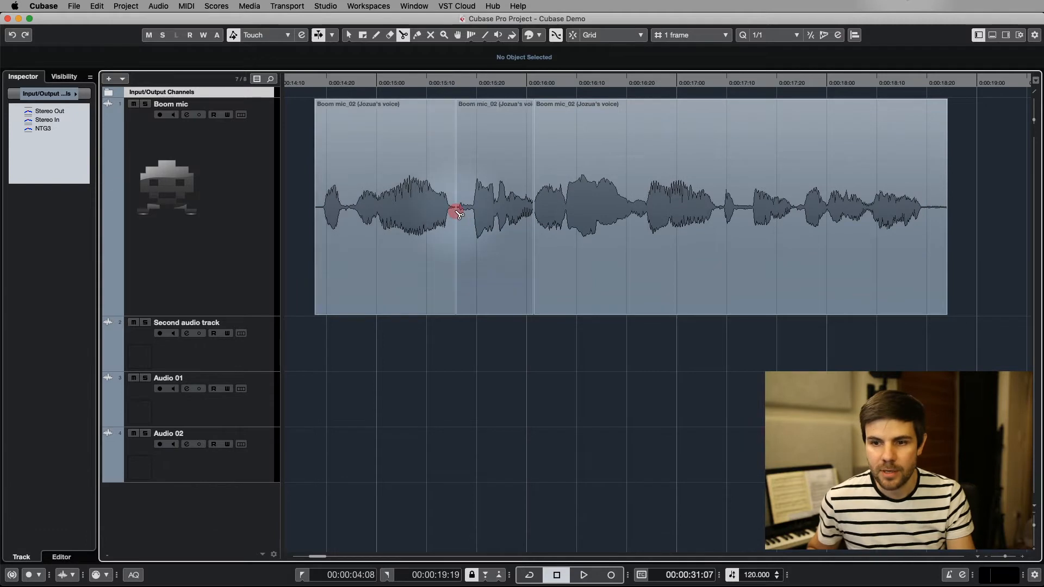
Nudge the middle piece of the Boom mic clip slightly earlier with the Object Selection tool and delete it.
key(1)
mouse_move(486, 287)
mouse_down()
mouse_move(517, 285)
mouse_move(481, 284)
mouse_up()
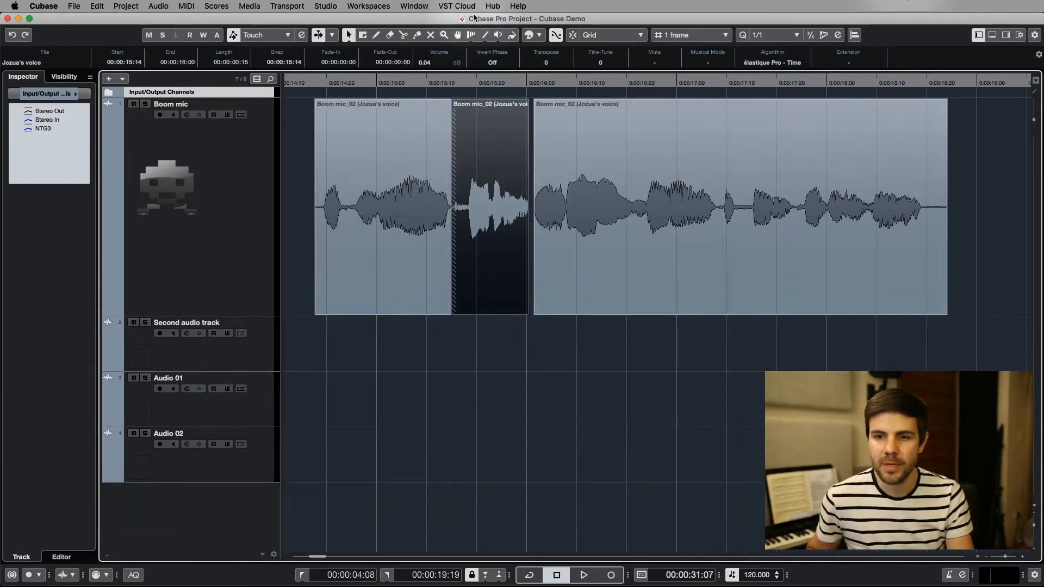
key(Delete)
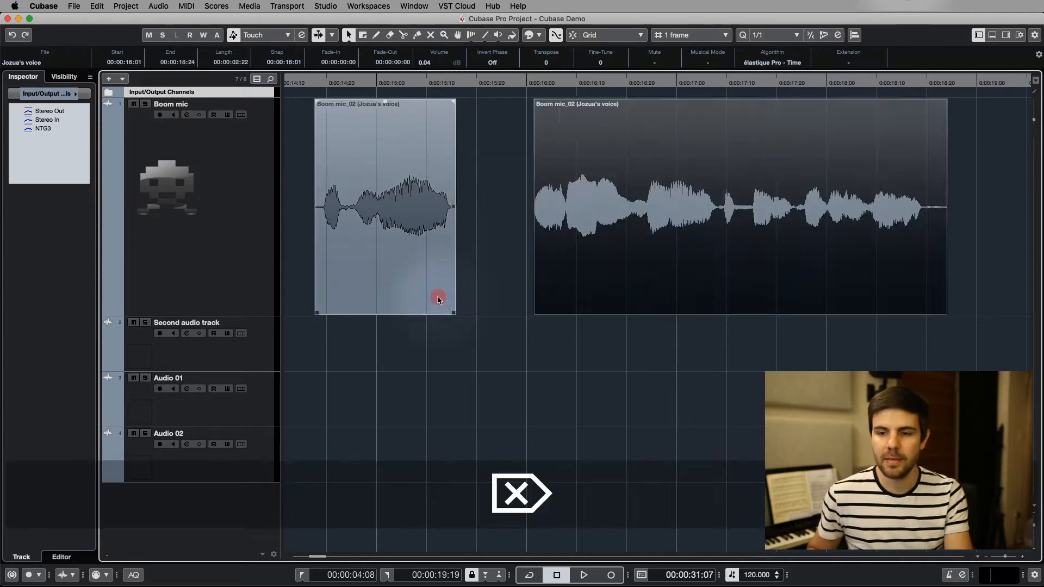
Delete the first piece on the Boom mic track and extend the remaining clip's start back to 0:00:14:16.
click(435, 296)
key(Delete)
drag(536, 315, 313, 307)
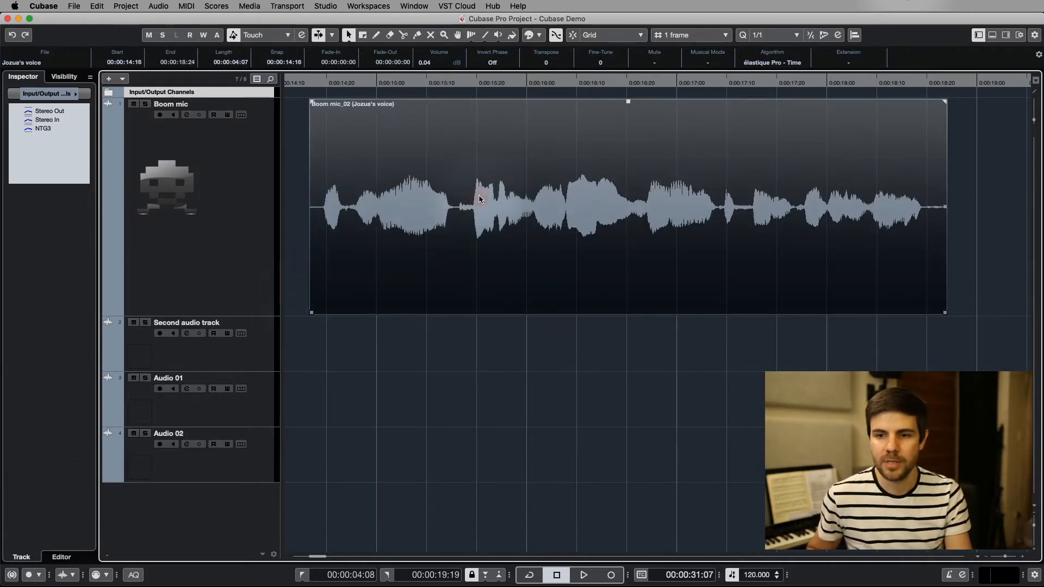
Split the Boom mic clip with the Split tool at 0:00:15:16, about 0:00:16:01, 0:00:16:07 and 0:00:16:24.
key(3)
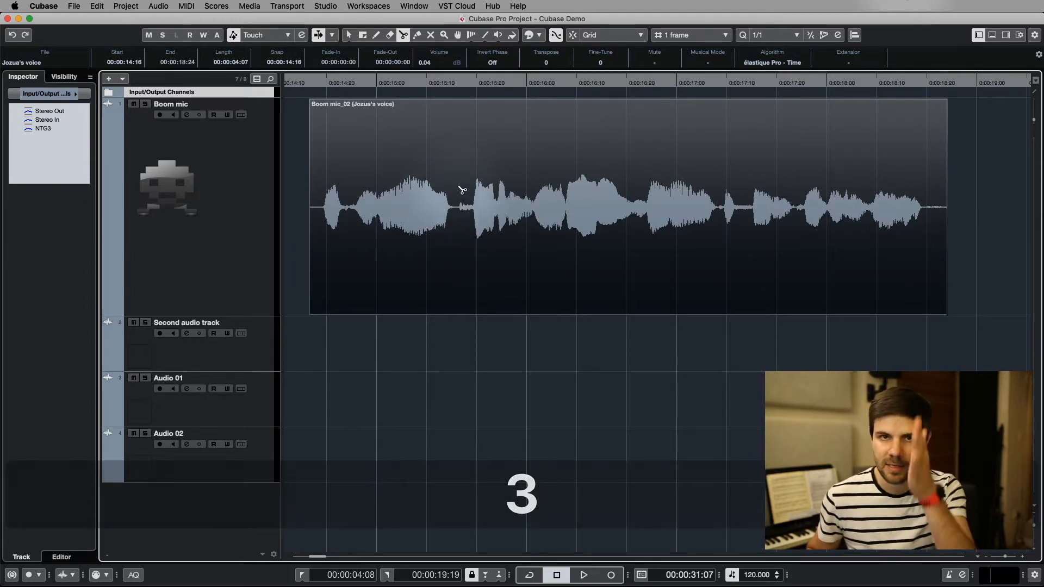
click(458, 251)
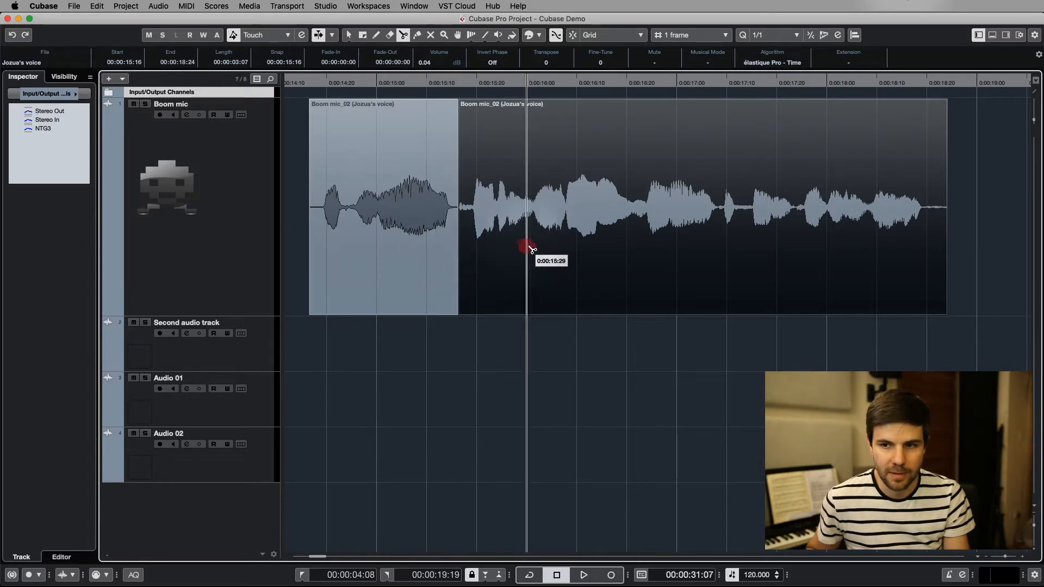
click(533, 251)
click(567, 246)
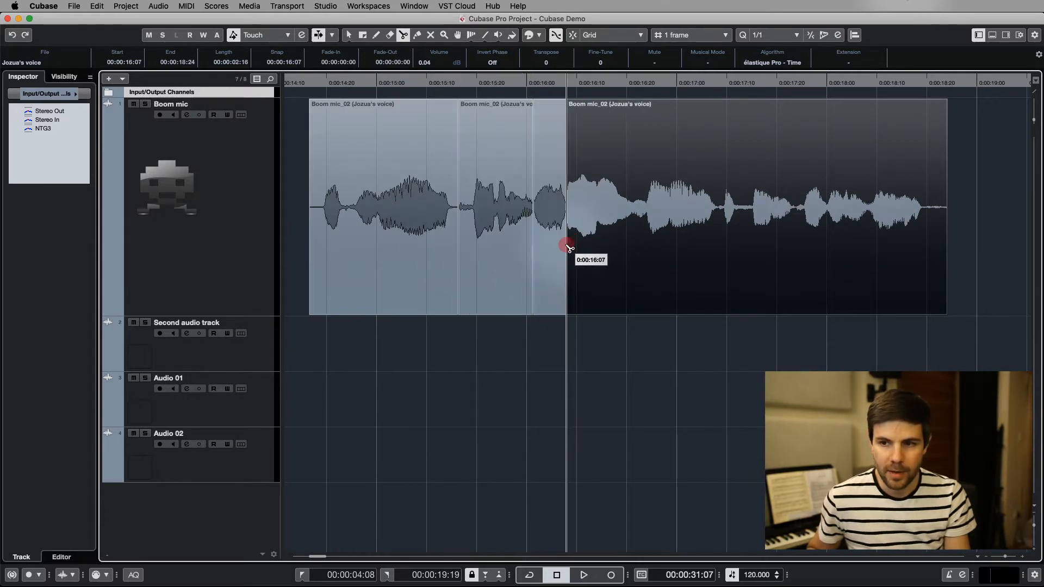
click(647, 235)
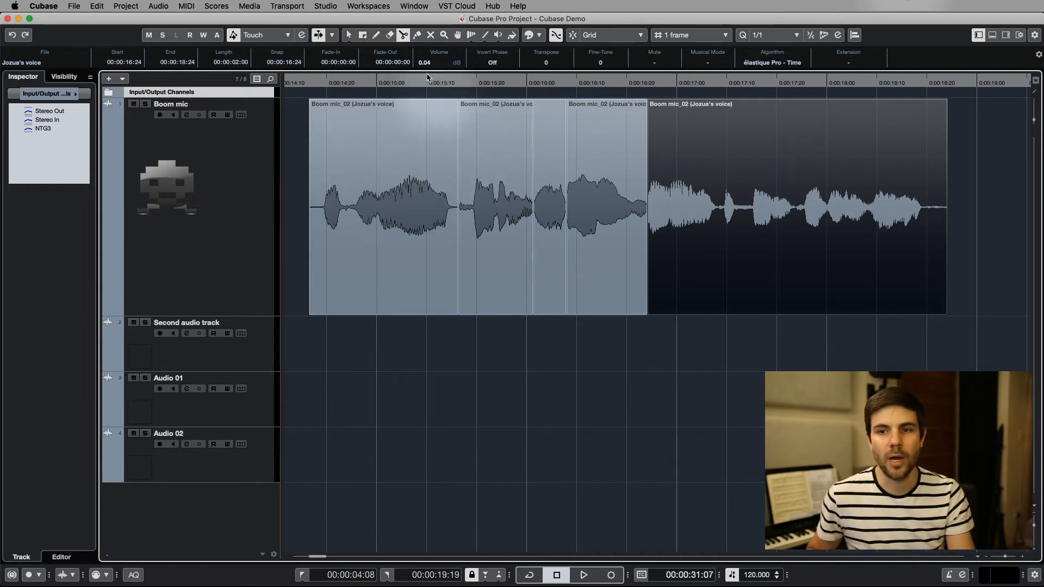
Join all the pieces on the Boom mic track back into one clip with the Glue tool.
key(4)
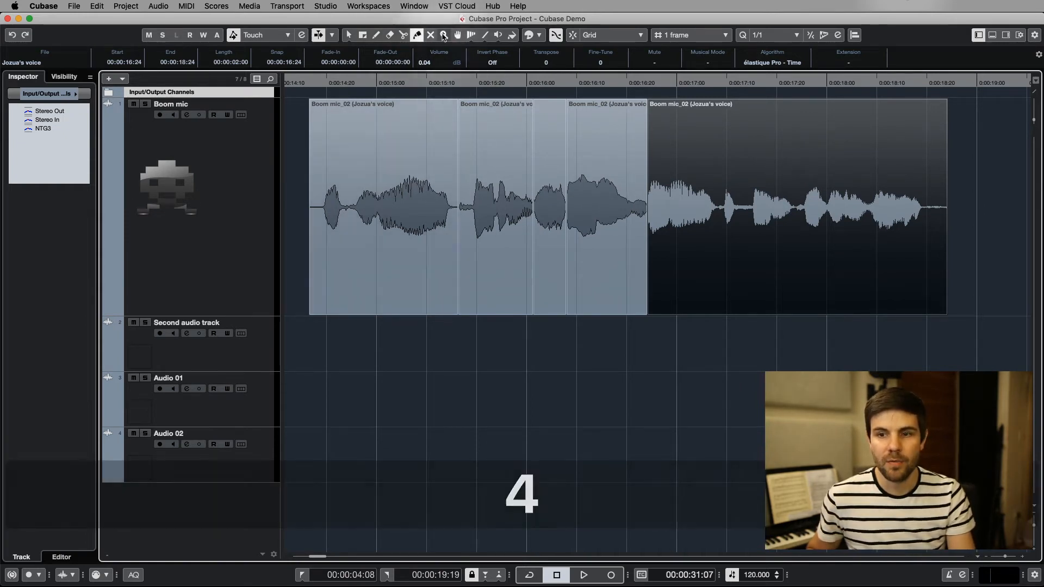
click(452, 164)
click(520, 166)
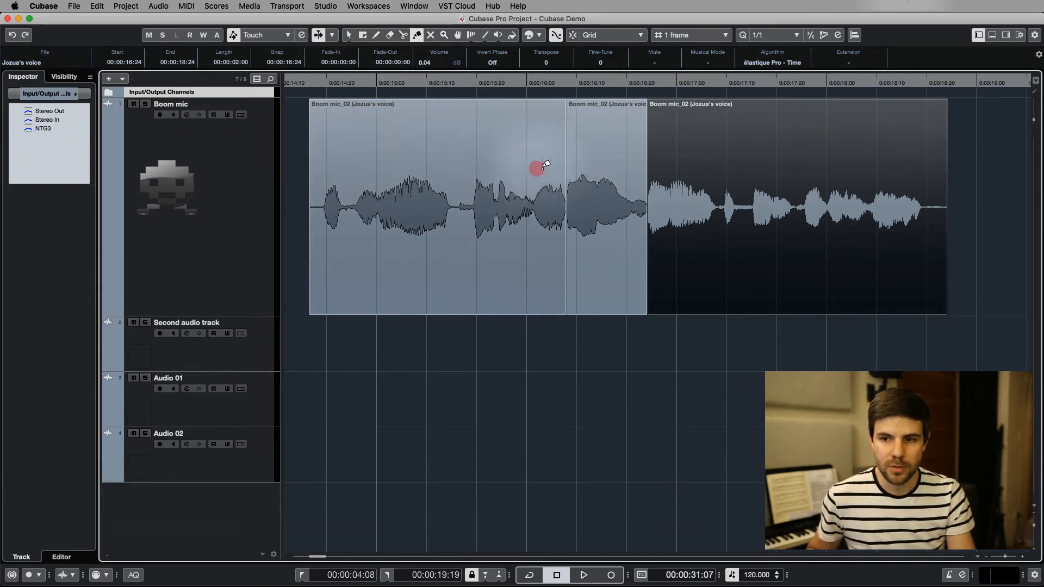
click(553, 163)
click(618, 159)
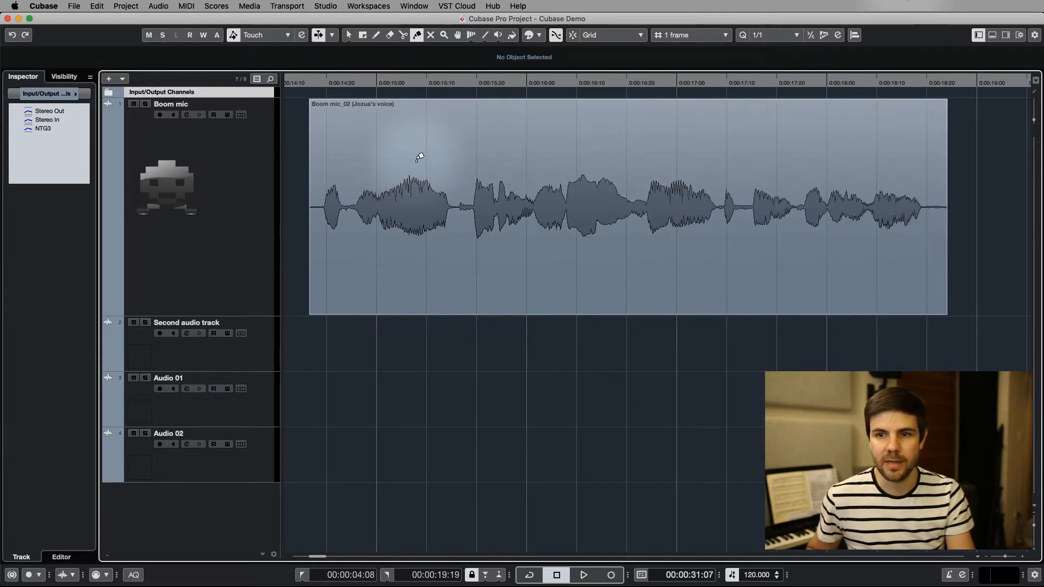
Delete the Boom mic clip with the Erase tool, undo the deletion and select the clip with the Object Selection tool.
key(5)
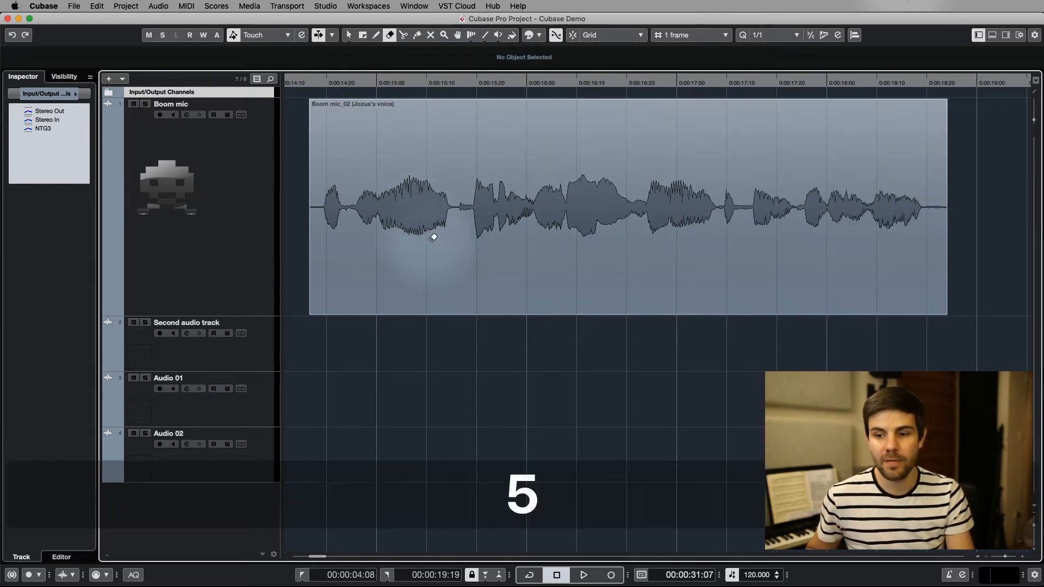
click(427, 197)
key(super+z)
key(1)
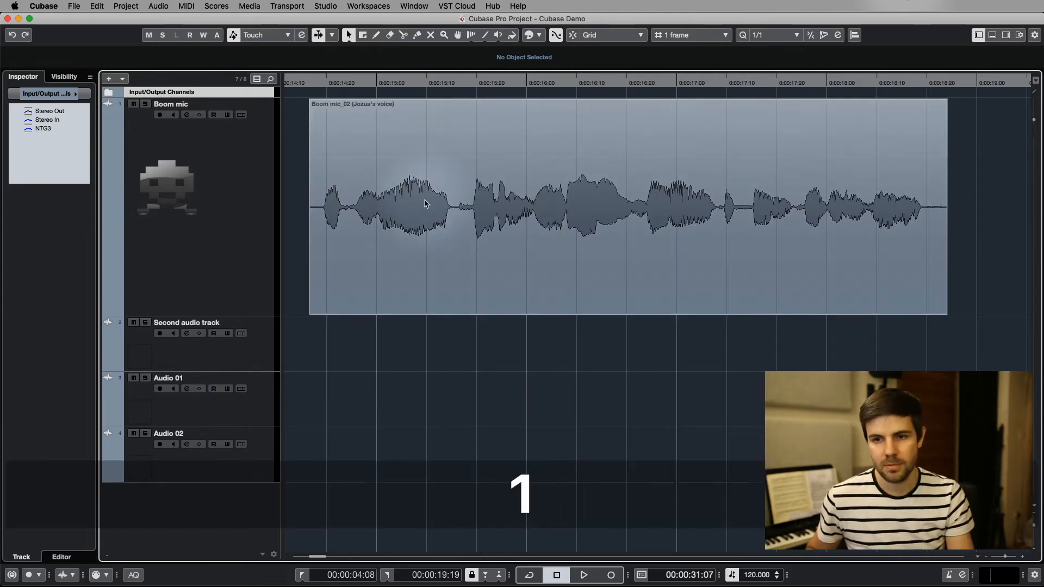
click(417, 136)
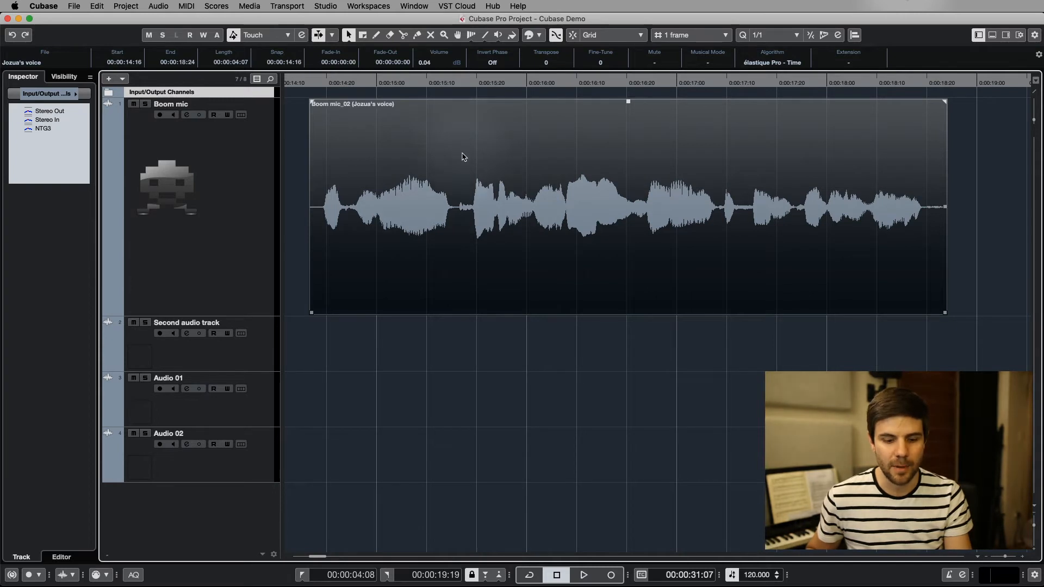
Examine sections of the Boom mic waveform up close with the Zoom tool and return to a view of the whole clip.
key(6)
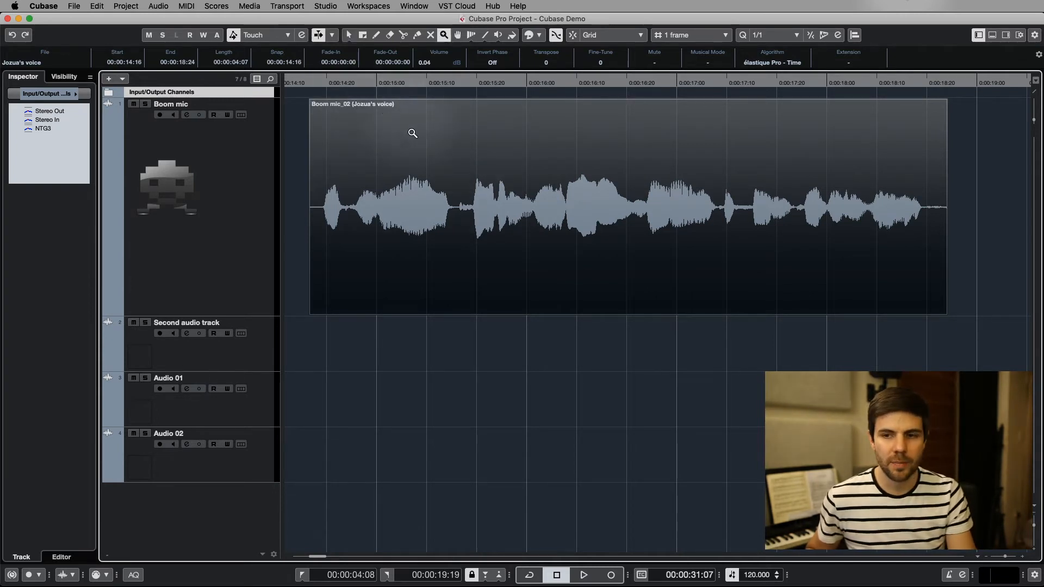
drag(443, 132, 651, 354)
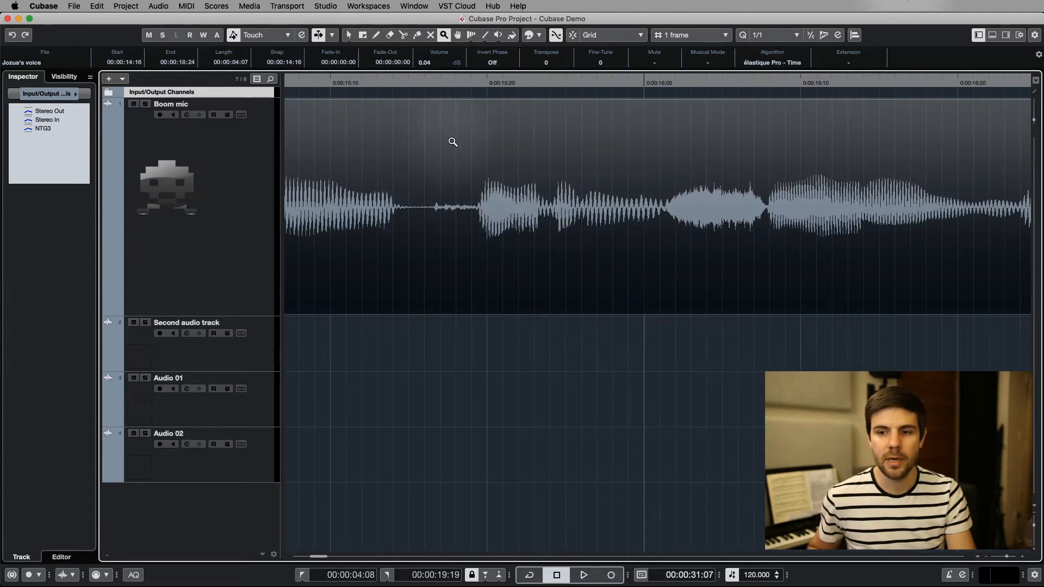
drag(452, 141, 678, 278)
drag(617, 234, 504, 266)
shift+click(504, 258)
scroll(503, 256, down, 10)
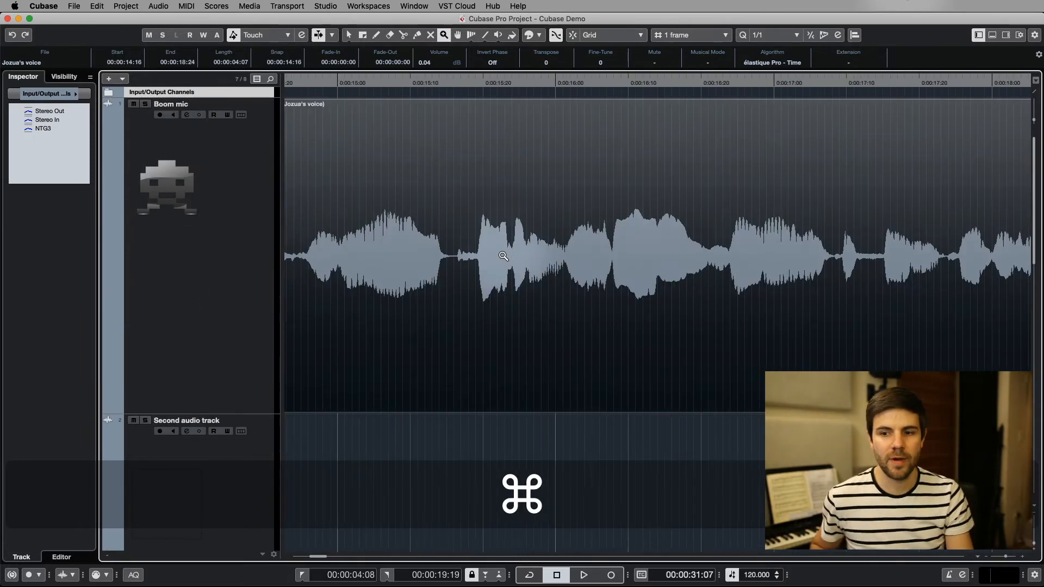
scroll(503, 255, down, 10)
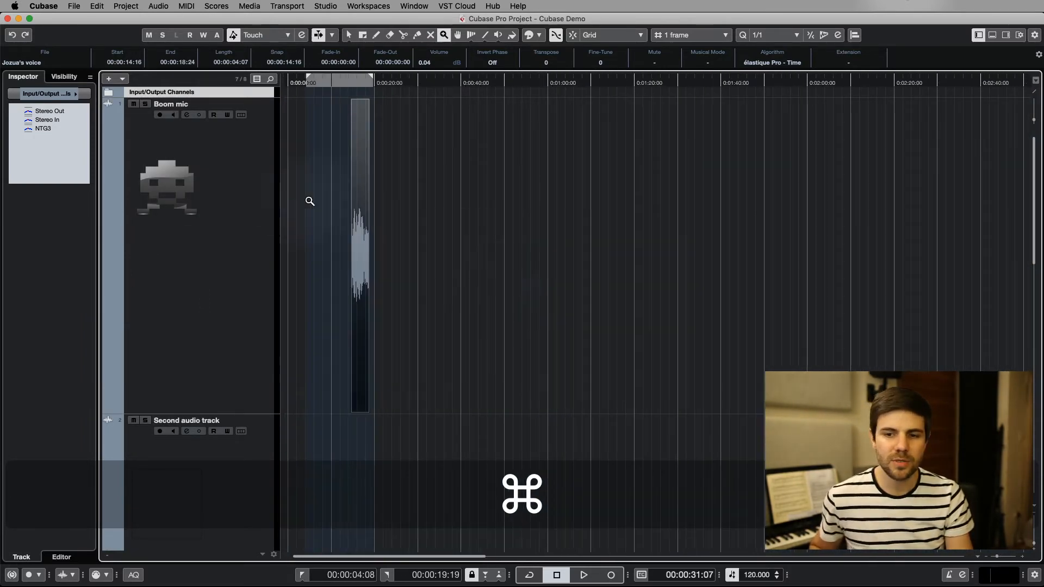
key(1)
scroll(359, 128, up, 9)
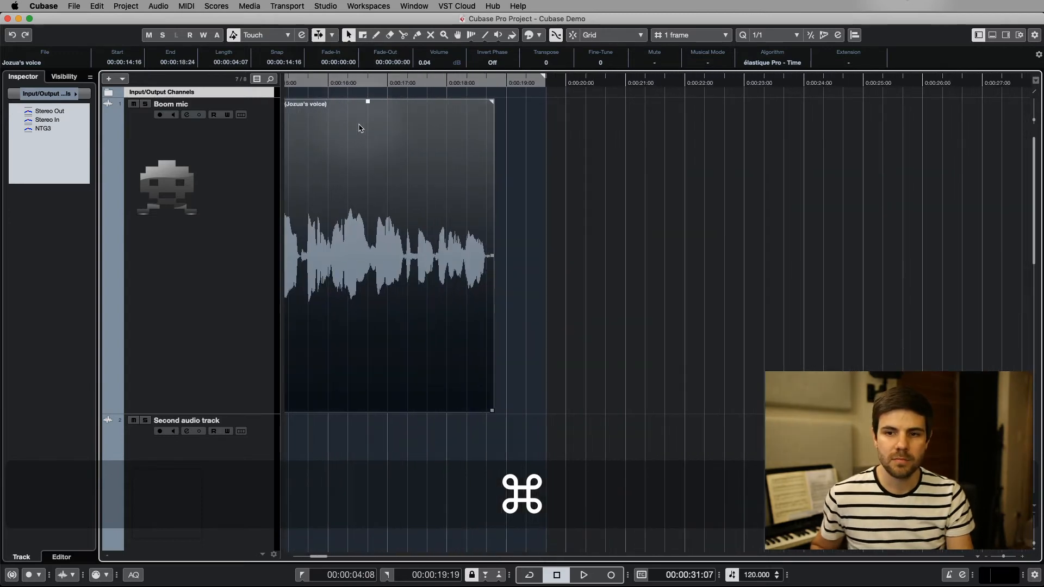
scroll(441, 136, left, 5)
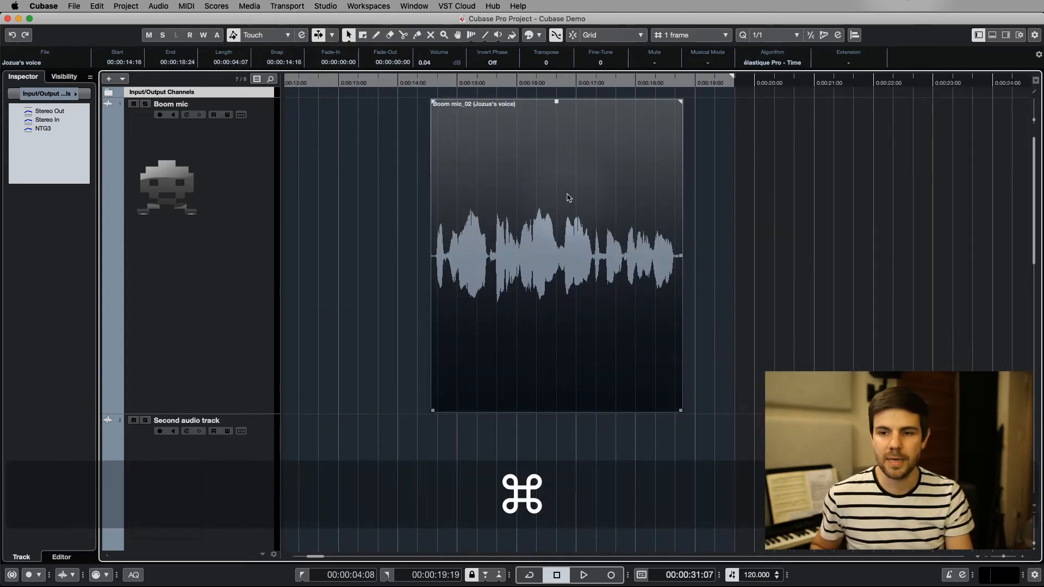
scroll(566, 198, up, 4)
scroll(566, 198, down, 2)
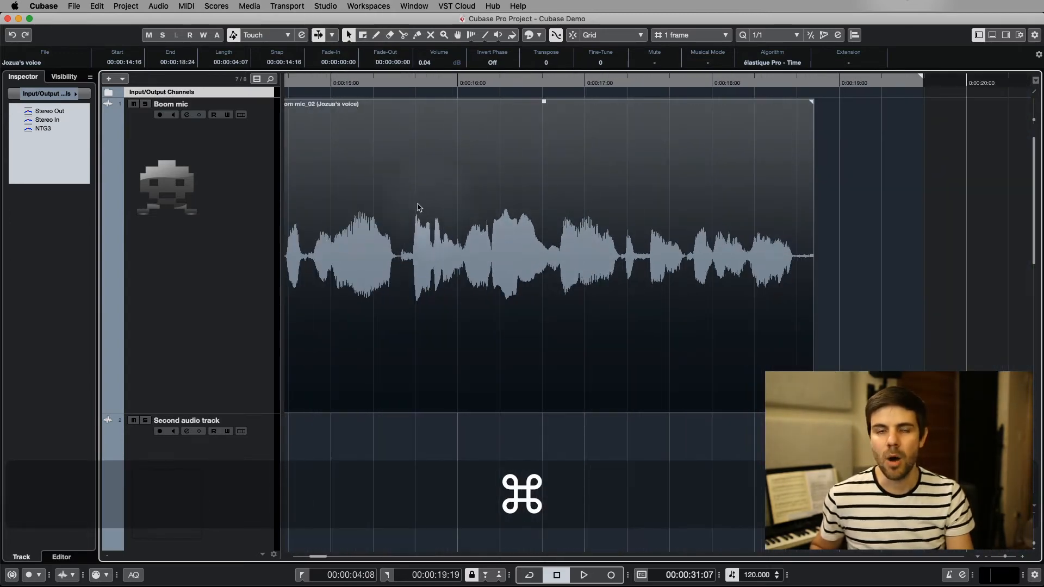
scroll(420, 191, left, 5)
key(6)
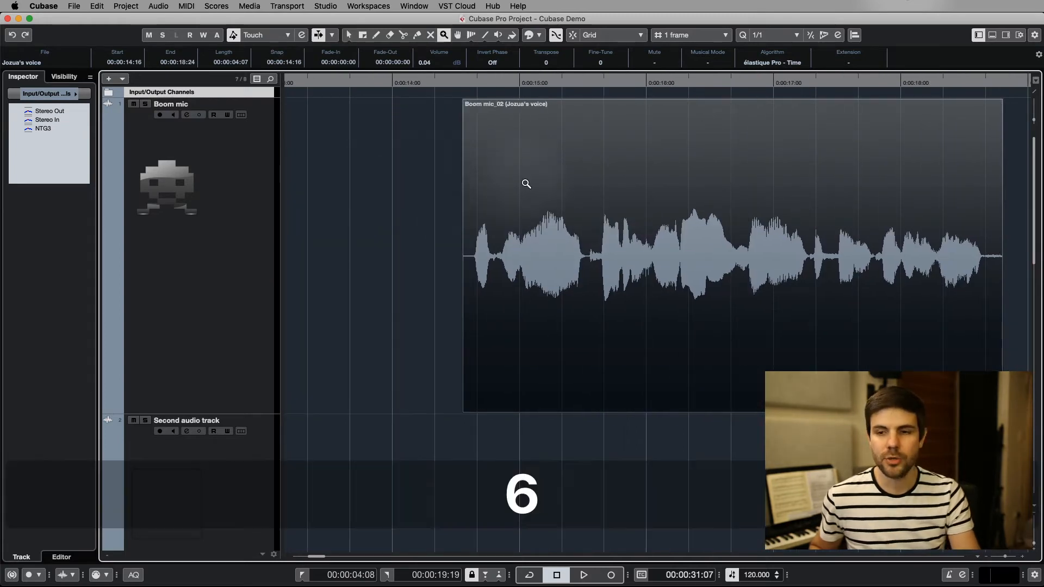
key(7)
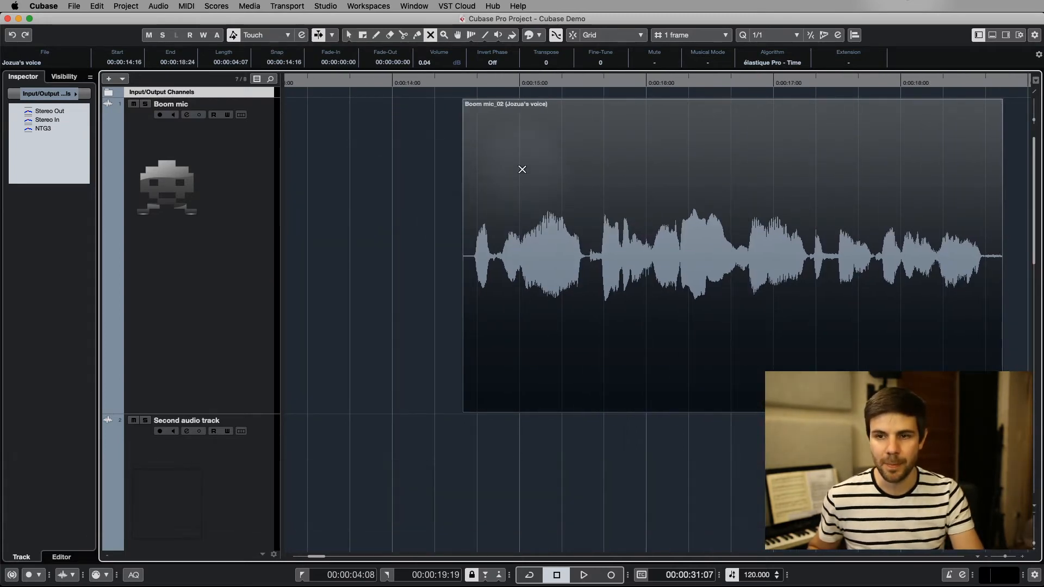
scroll(522, 169, right, 4)
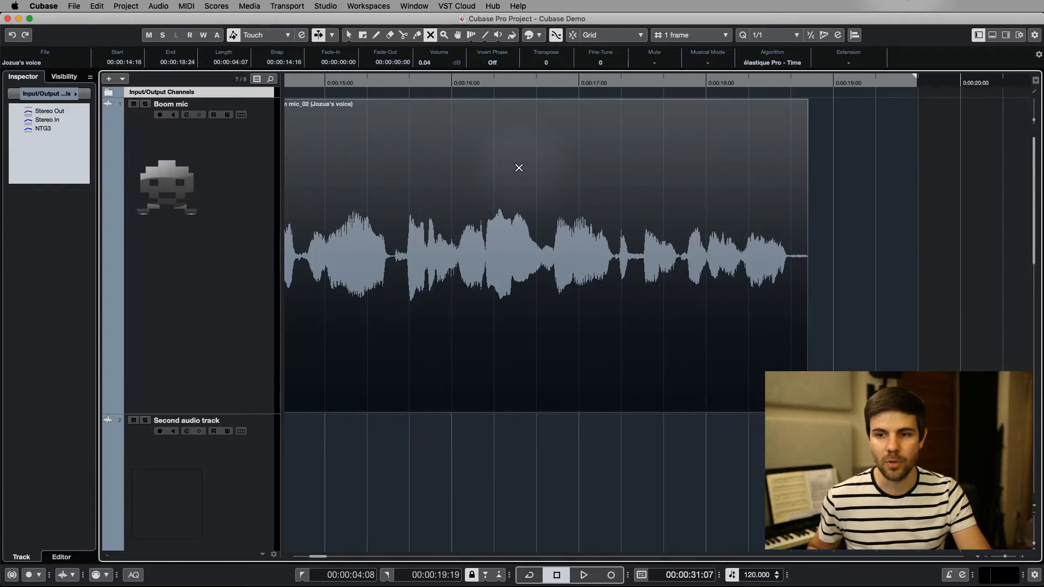
key(1)
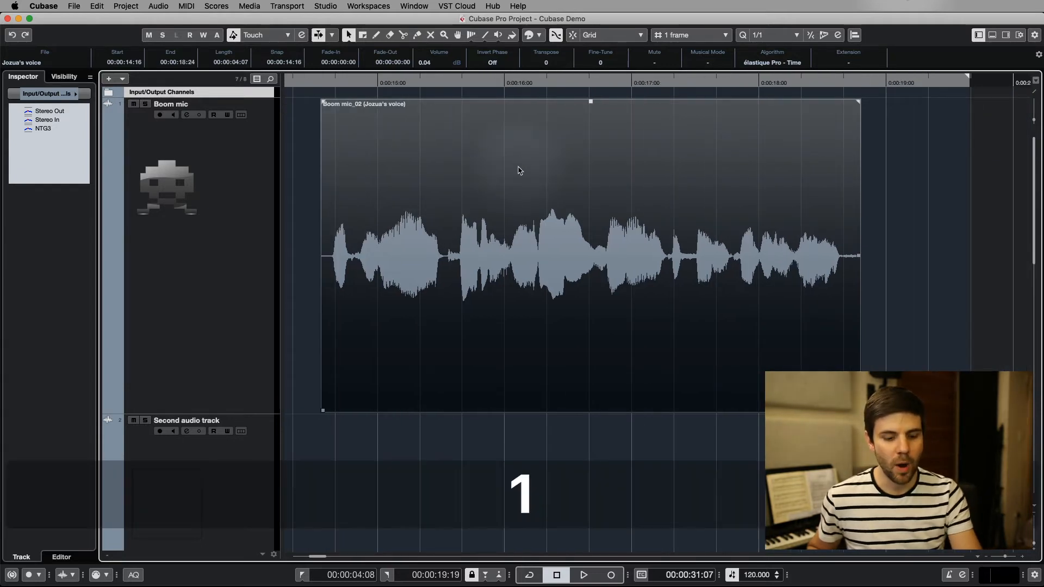
key(3)
key(7)
key(9)
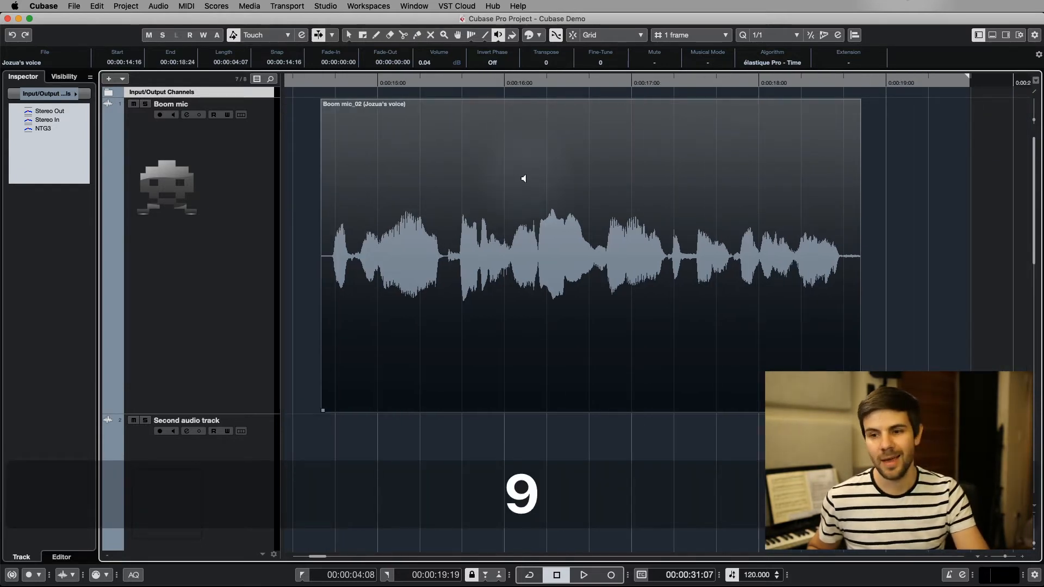
Move the Boom mic clip slightly earlier to start at 0:00:14:15, and split it at 0:00:15:14.
key(1)
mouse_move(508, 303)
mouse_down()
mouse_move(527, 303)
mouse_move(504, 308)
mouse_up()
key(3)
click(441, 269)
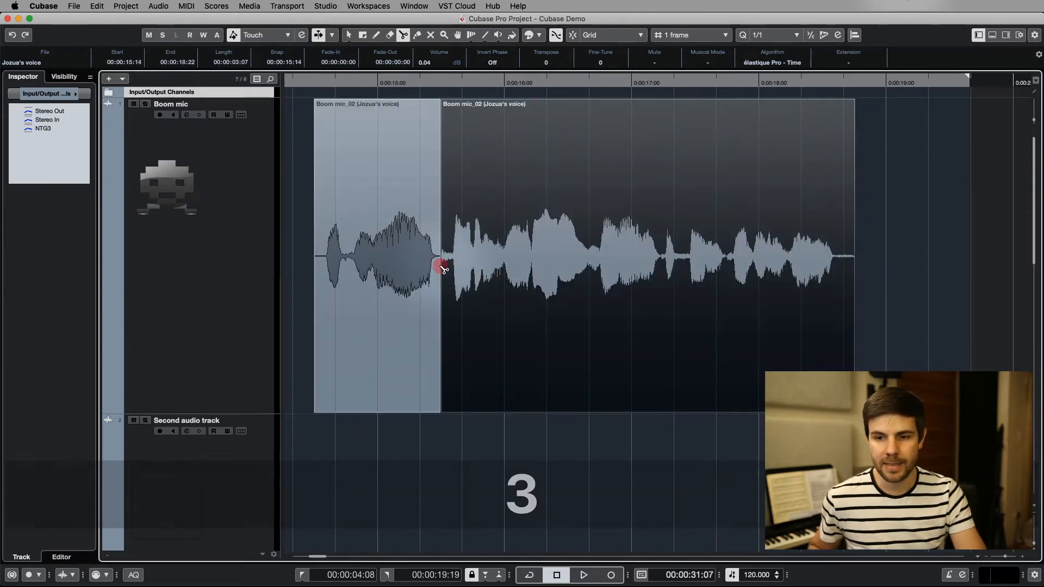
Mute the first piece on the Boom mic track with the Mute tool and move it earlier to start at 0:00:14:09.
key(7)
click(397, 246)
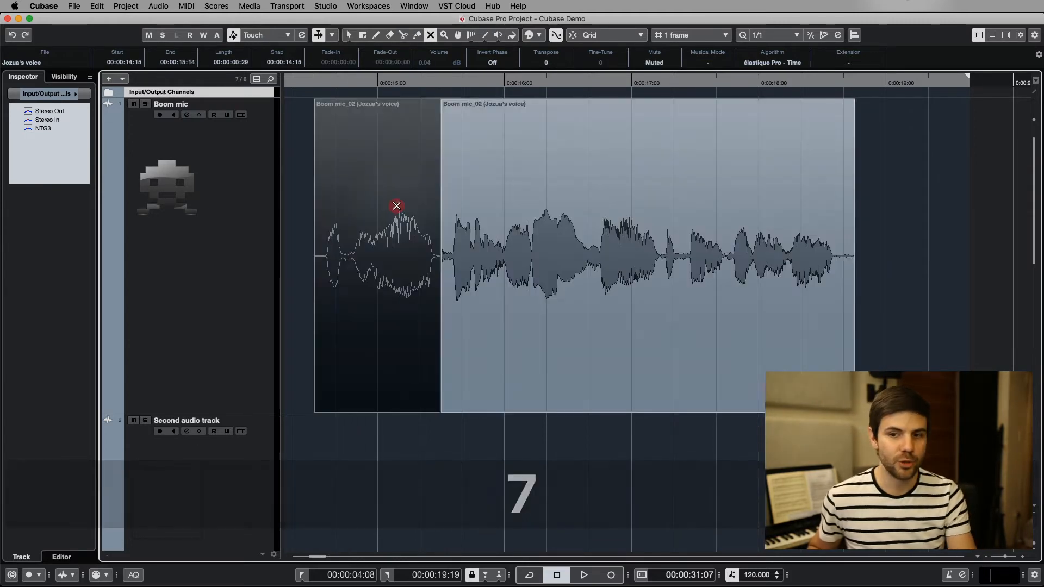
key(1)
drag(390, 232, 364, 233)
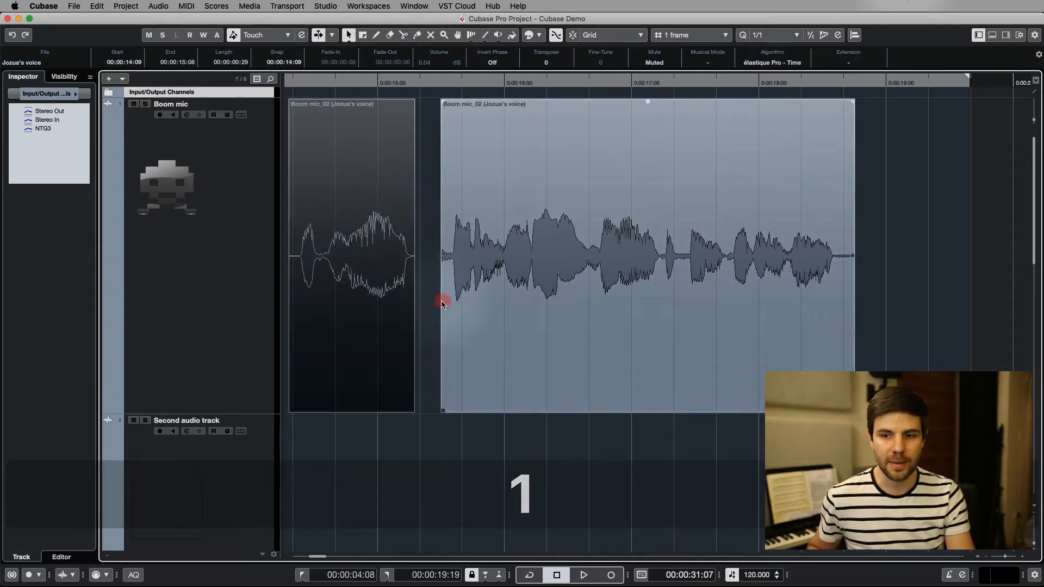
Move the muted first piece on the Boom mic track to start at 0:00:14:12 with the Object Selection tool.
super+scroll(386, 213, down, 3)
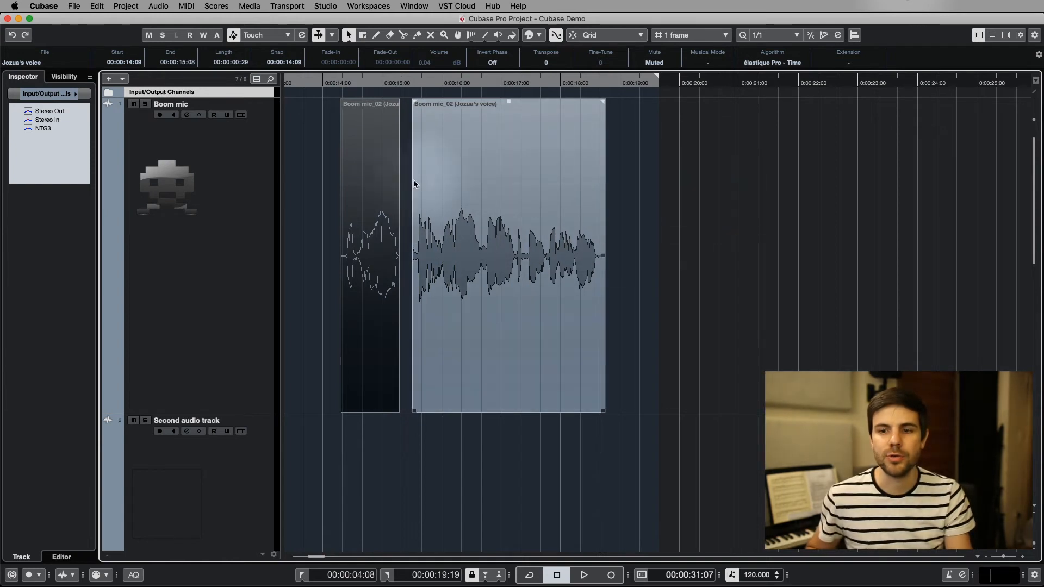
click(380, 189)
click(488, 187)
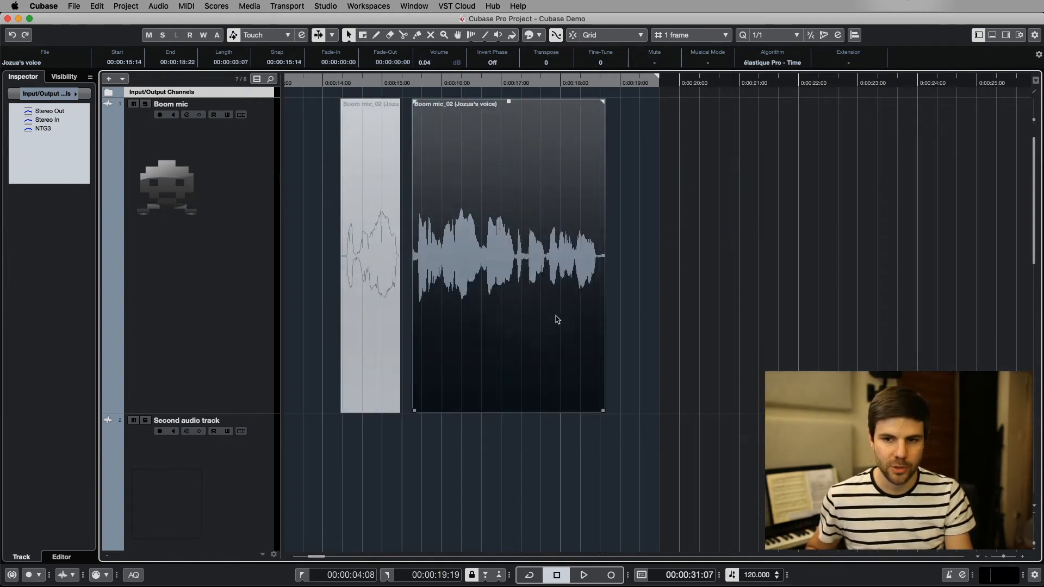
click(857, 296)
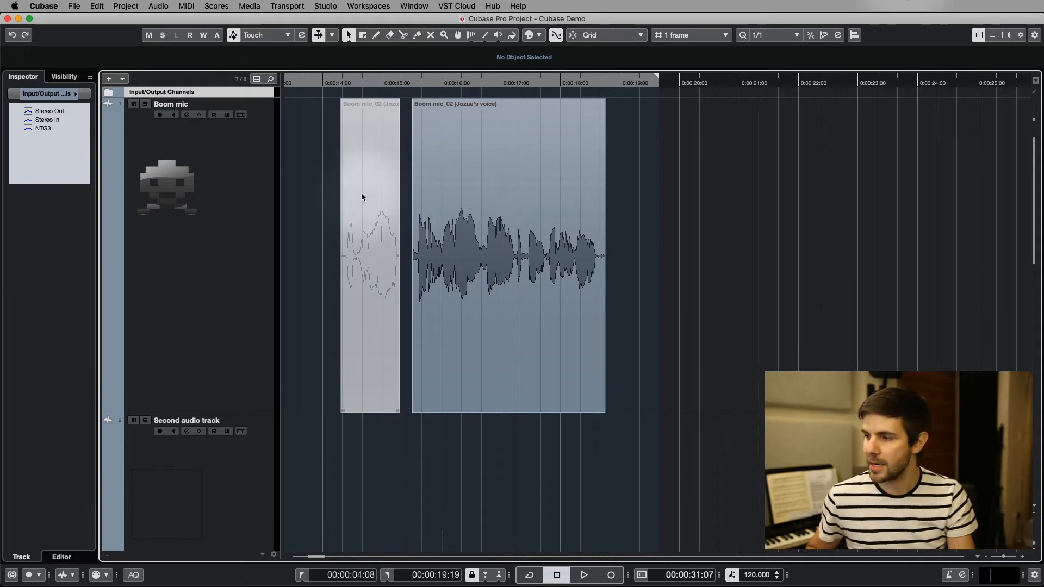
key(6)
key(7)
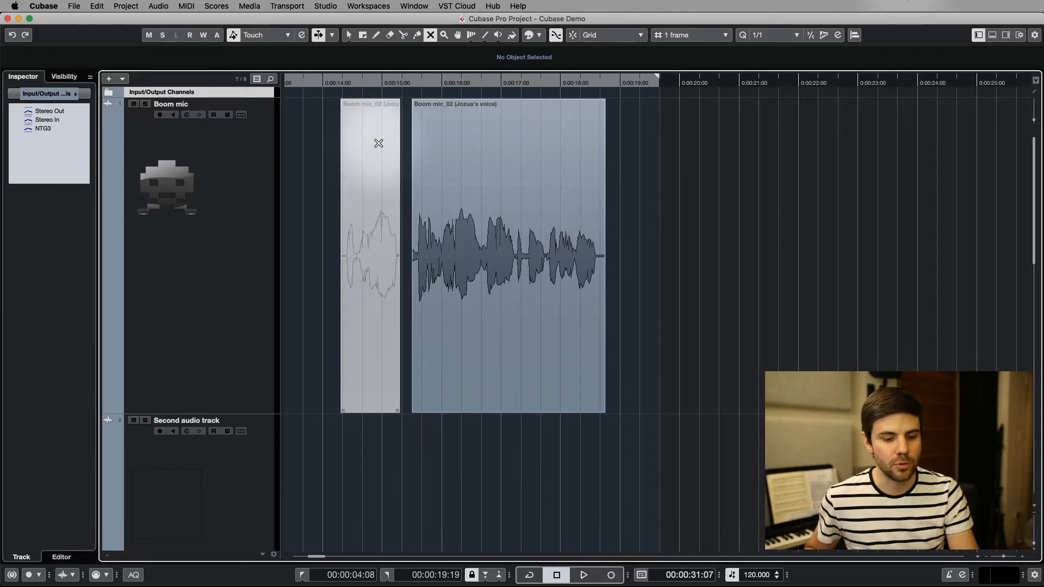
key(1)
drag(377, 148, 395, 169)
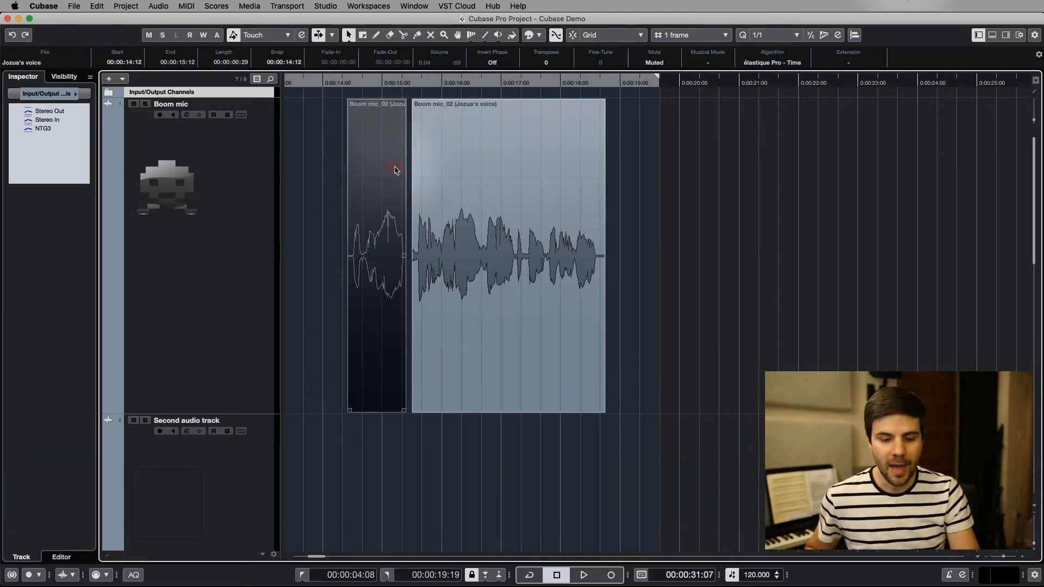
Audition the muted and unmuted pieces on the Boom mic track from several points with the Play tool.
key(9)
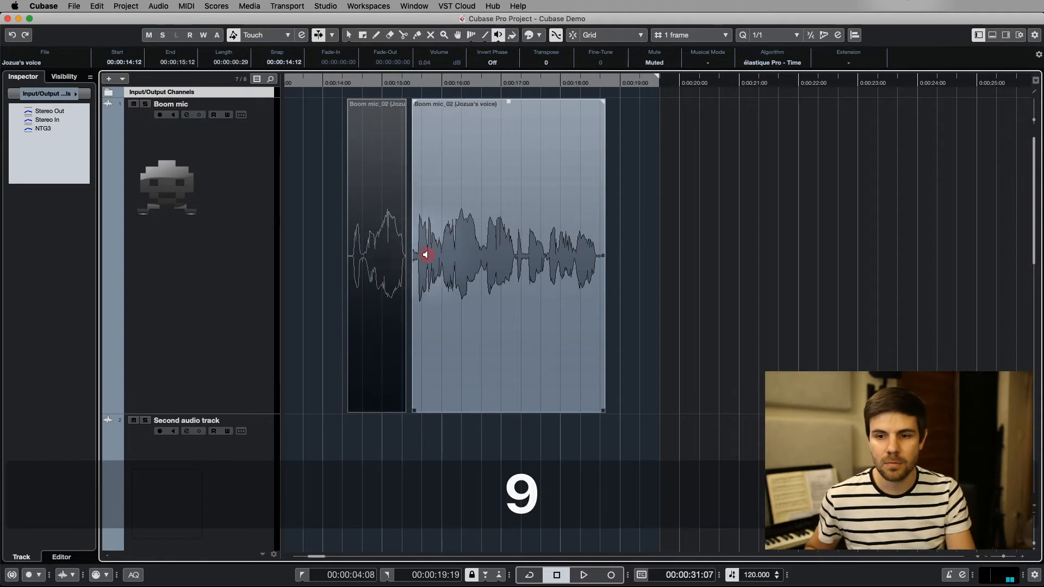
click(426, 255)
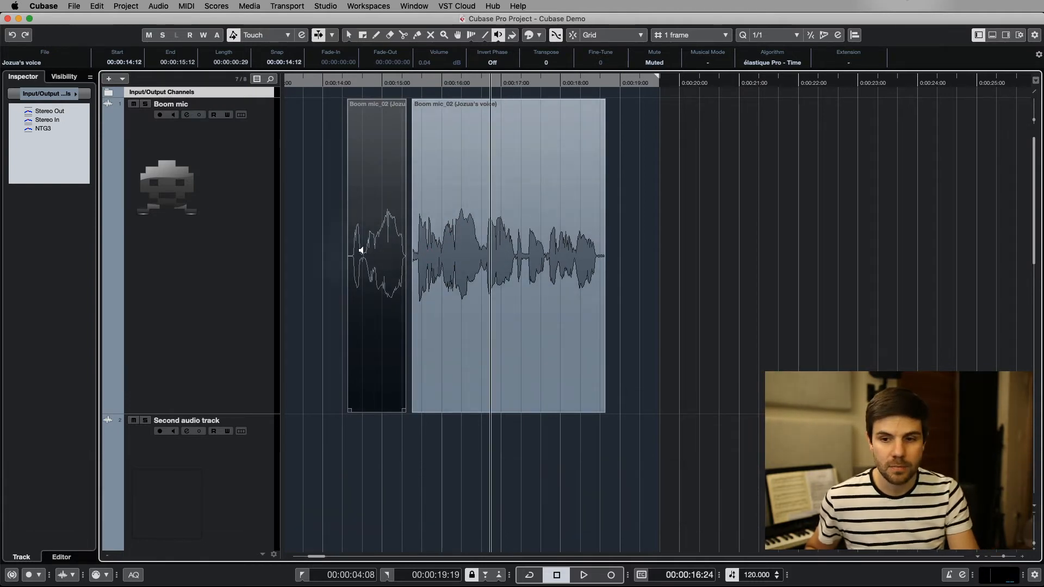
click(361, 250)
click(522, 255)
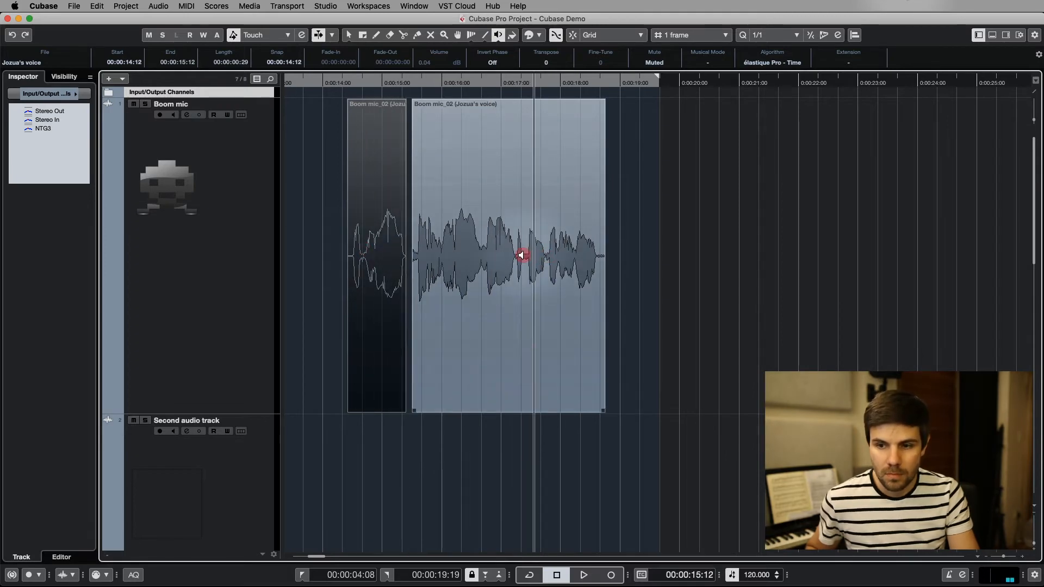
click(406, 262)
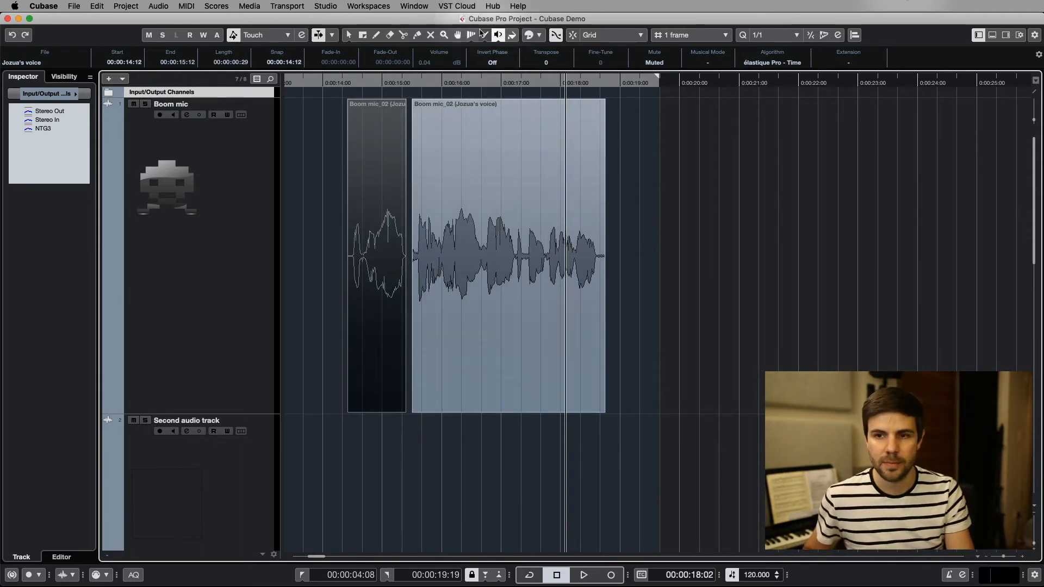
Draw an empty event on the Boom mic track from 0:00:19:17 to 0:00:22:28 with the Draw tool, and delete it.
click(432, 37)
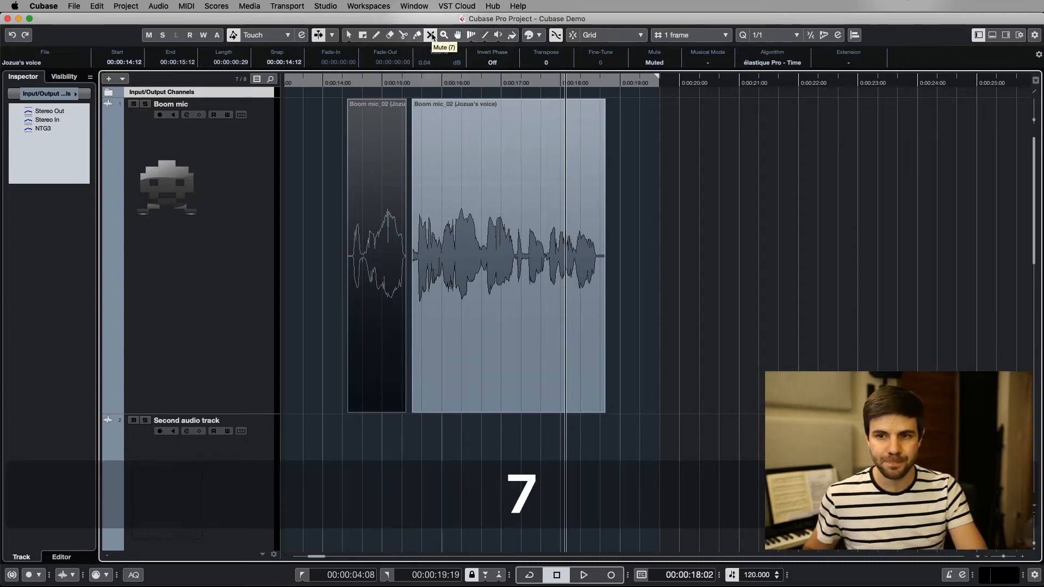
key(8)
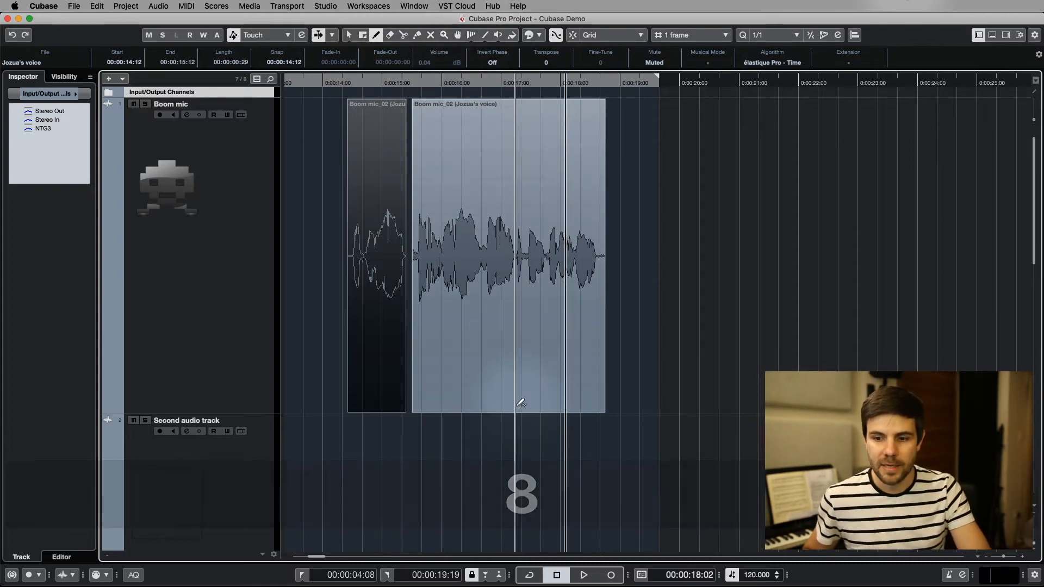
drag(655, 296, 856, 310)
key(1)
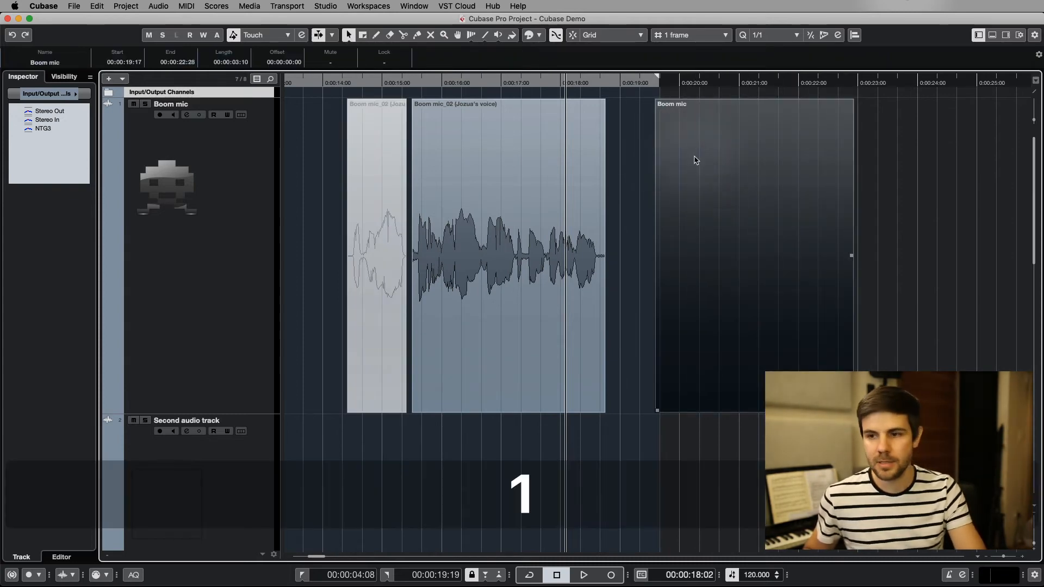
key(BackSpace)
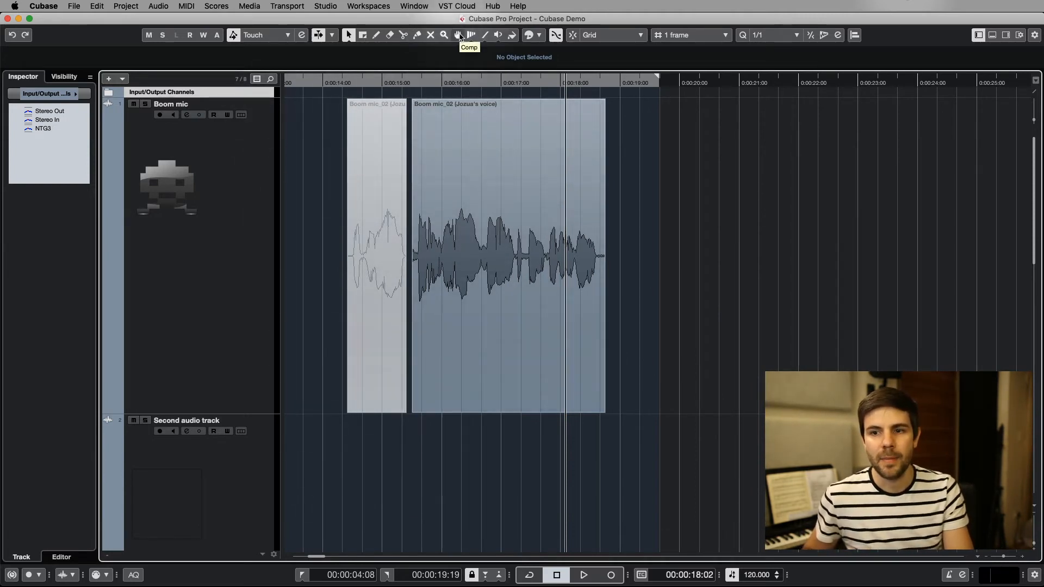
Show the Boom mic track's lanes and mark a short comp range on the longer piece in Lane 1 with the Comp tool.
click(457, 35)
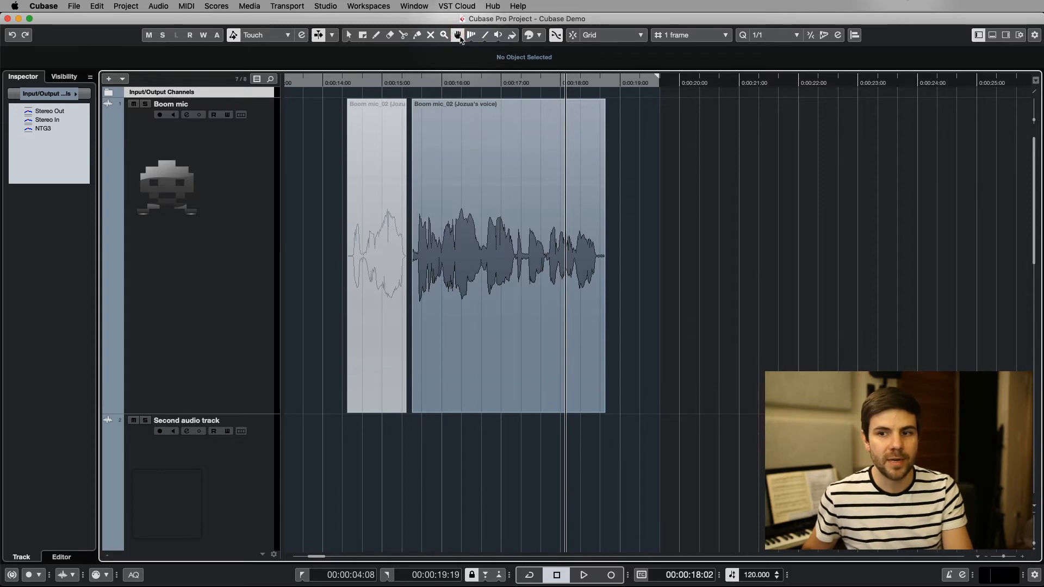
click(242, 116)
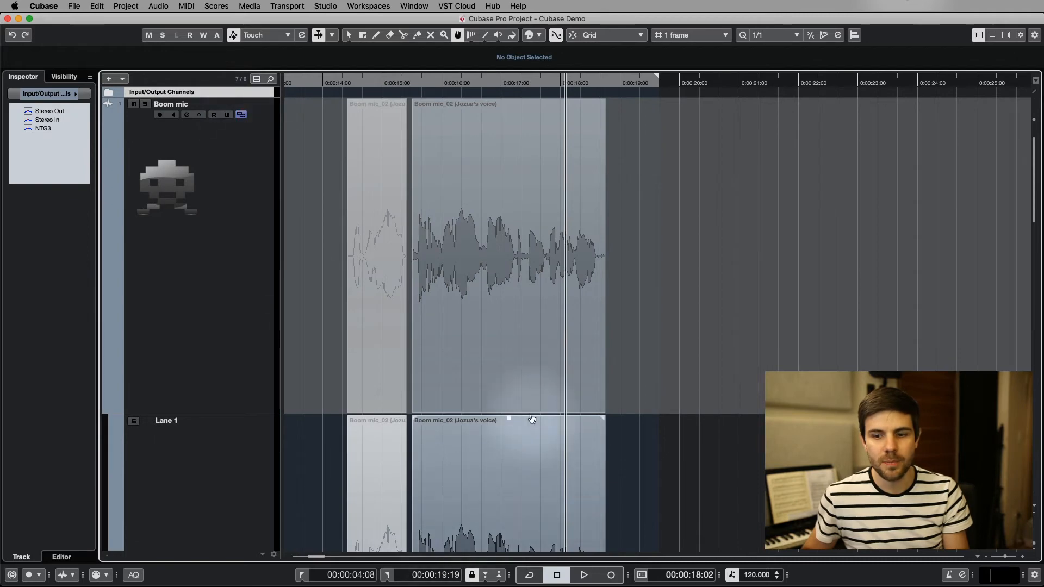
scroll(532, 415, down, 5)
scroll(529, 408, up, 3)
drag(457, 250, 496, 250)
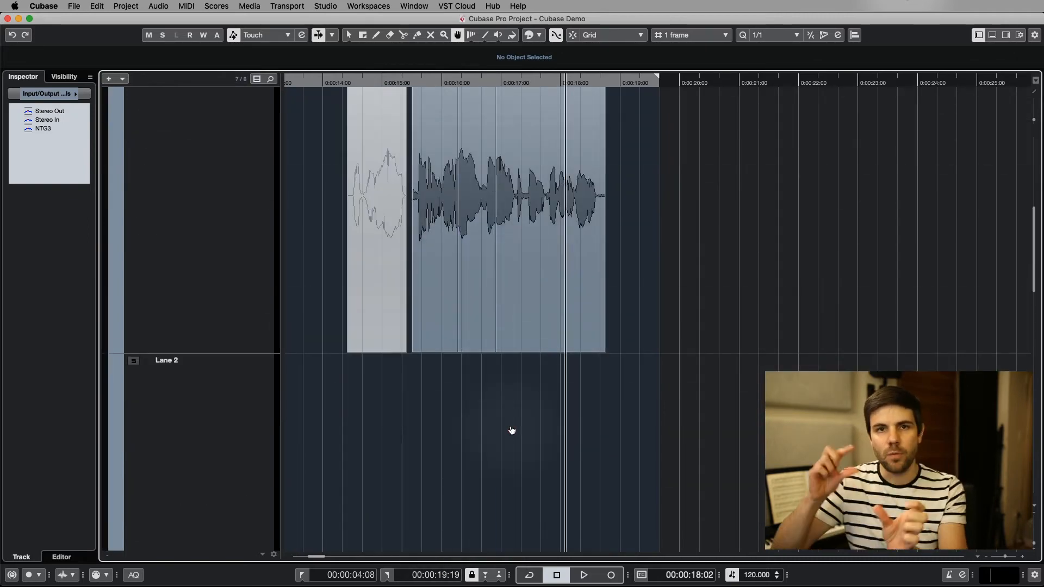
Undo the comp range on the longer piece and hide the Boom mic track's lanes.
key(super+z)
key(super+z)
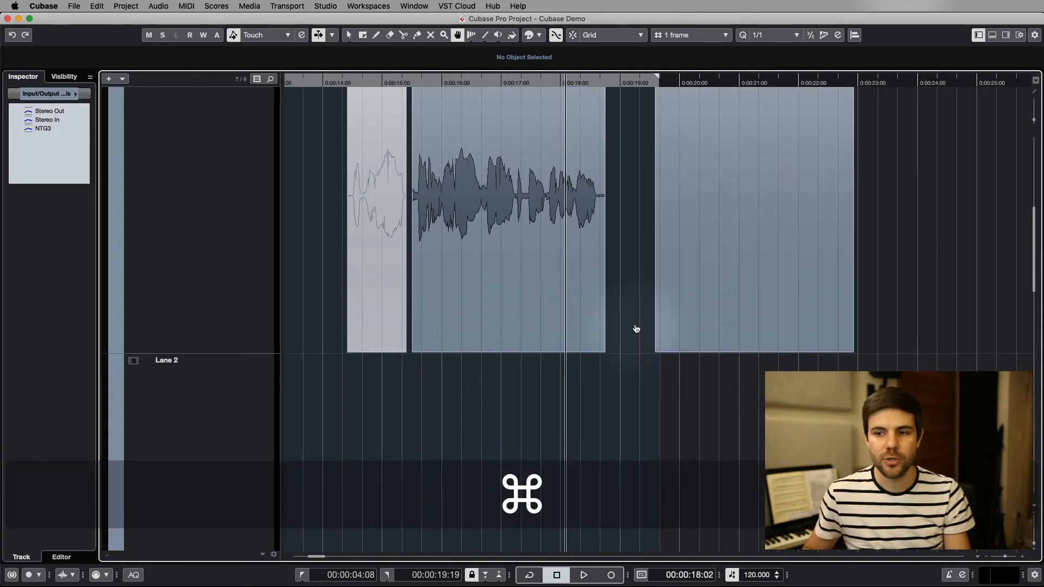
key(super+shift+z)
scroll(660, 316, up, 5)
scroll(660, 316, down, 3)
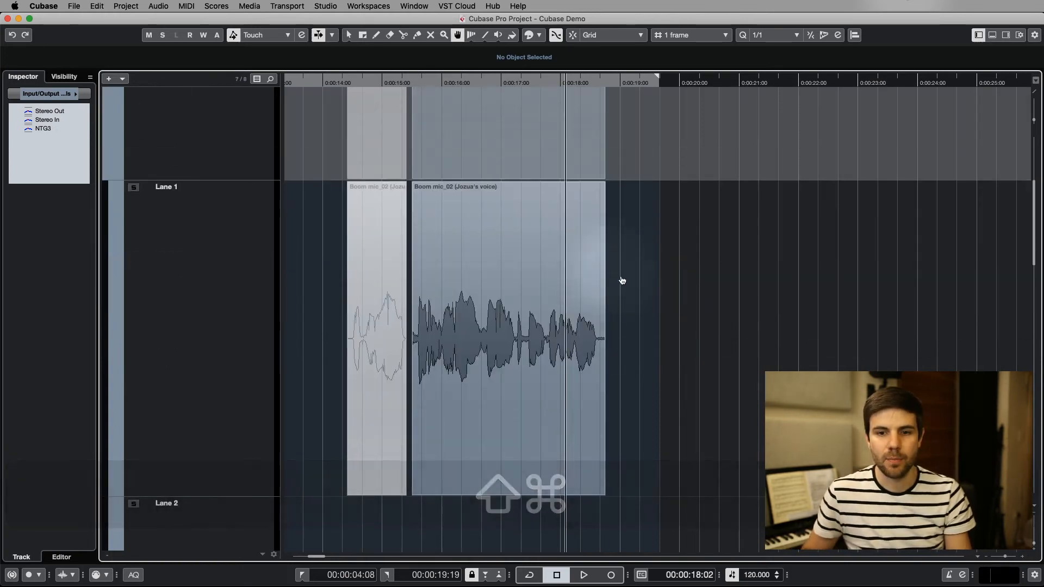
scroll(675, 314, up, 5)
scroll(680, 317, left, 1)
click(241, 115)
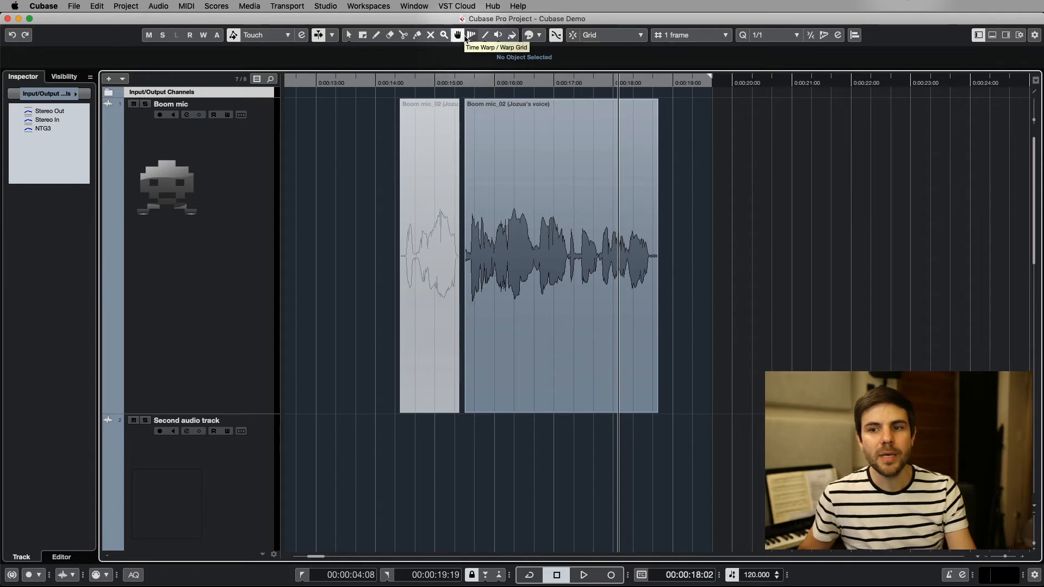
Audition the longer Boom mic piece with the Play tool, and scrub back through it in Scrub mode.
click(498, 35)
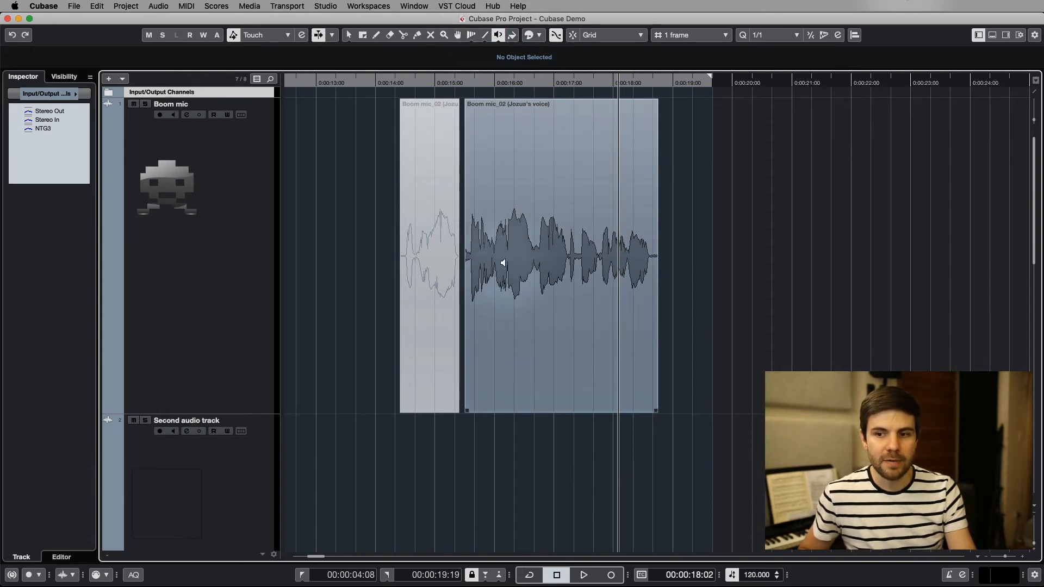
drag(506, 244, 517, 249)
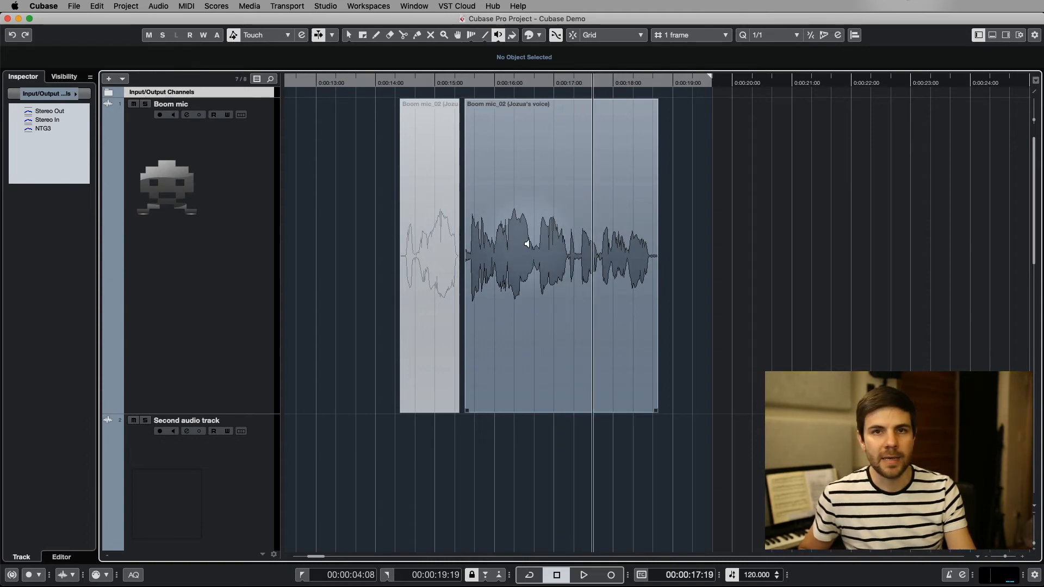
click(499, 35)
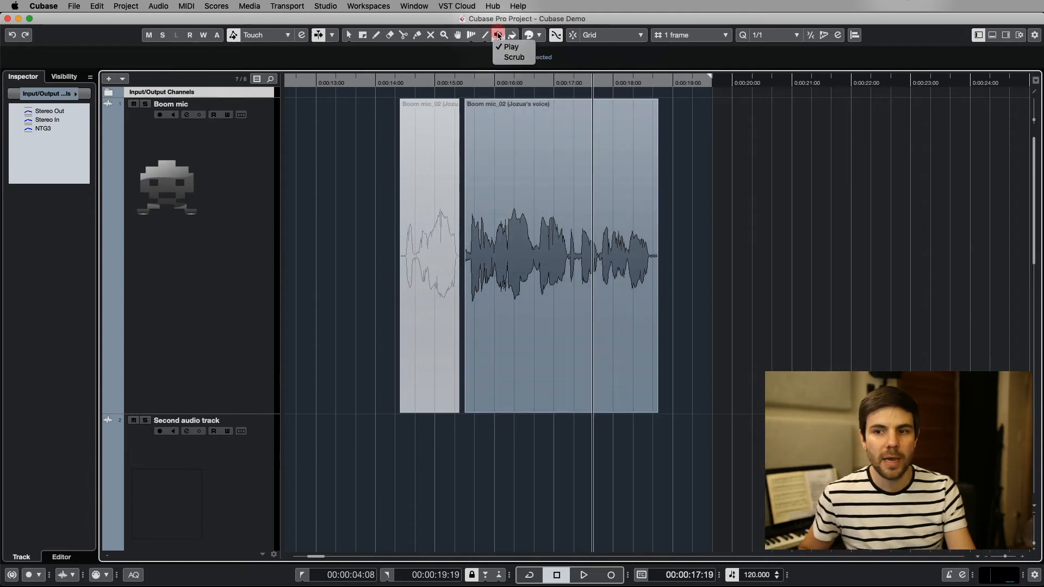
click(542, 168)
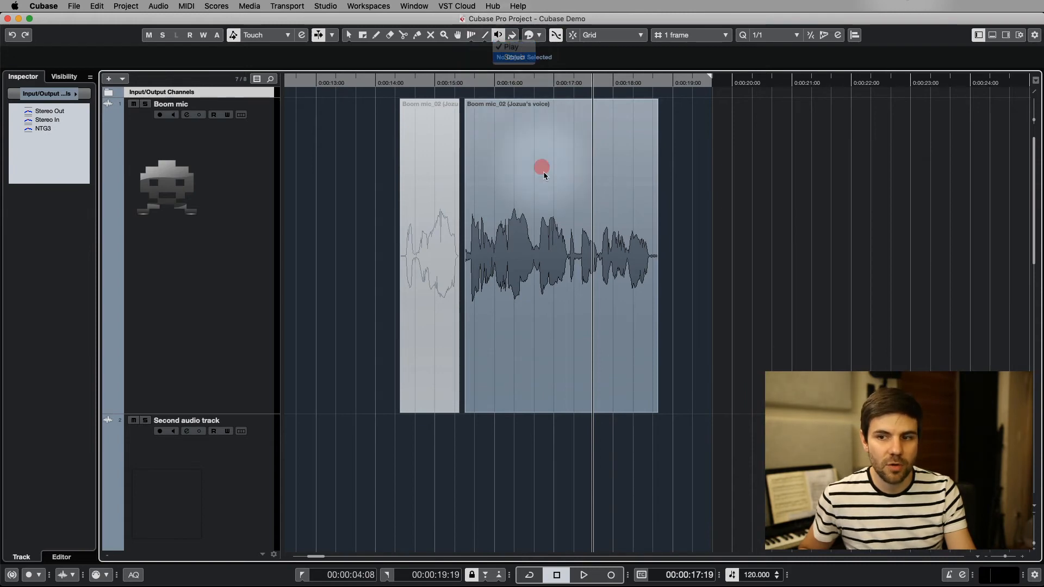
click(545, 176)
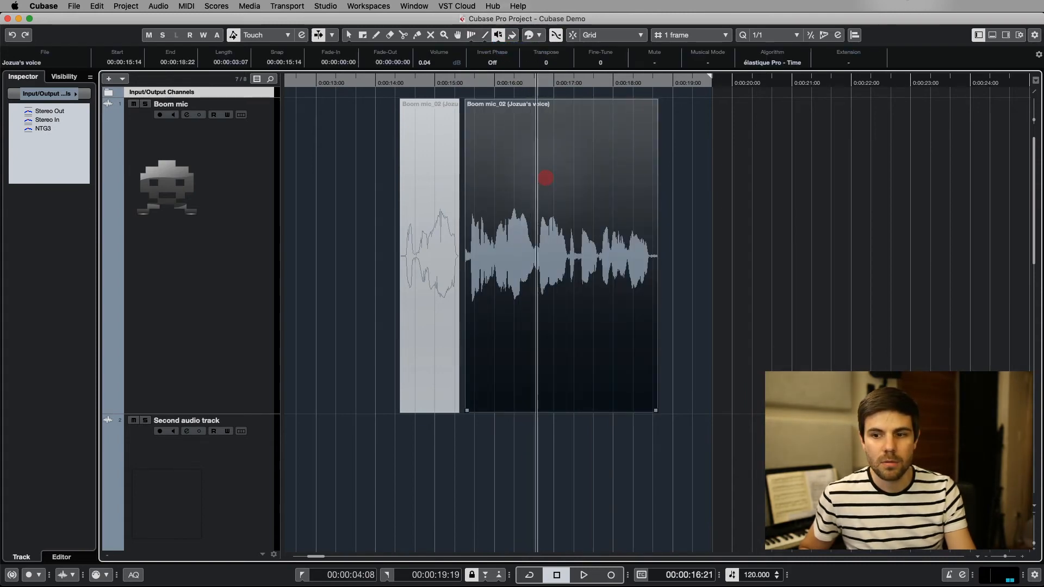
drag(537, 178, 483, 177)
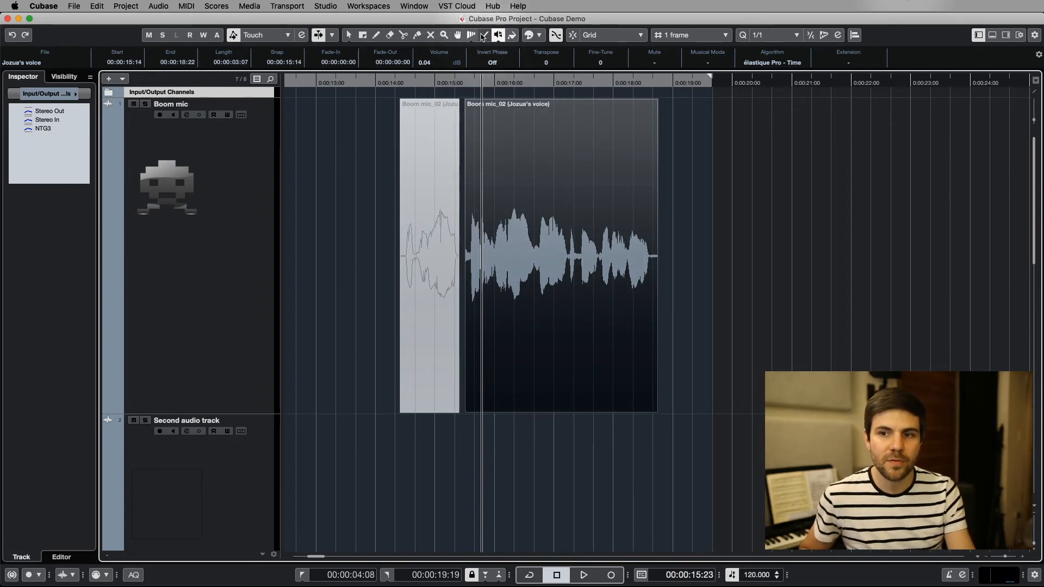
Try the Time Warp tool, and return to the Object Selection tool with Normal Sizing.
click(471, 34)
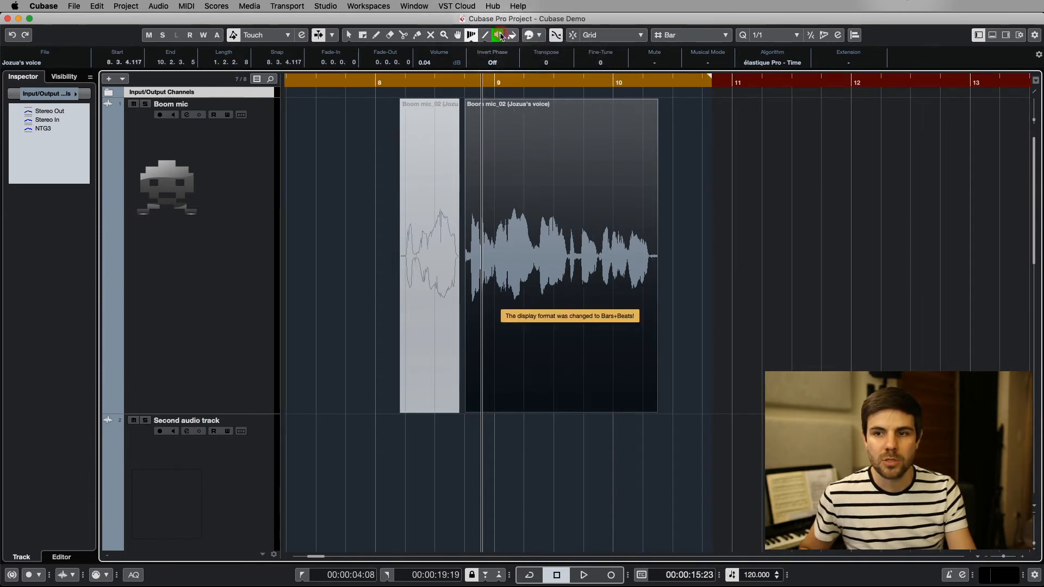
click(499, 34)
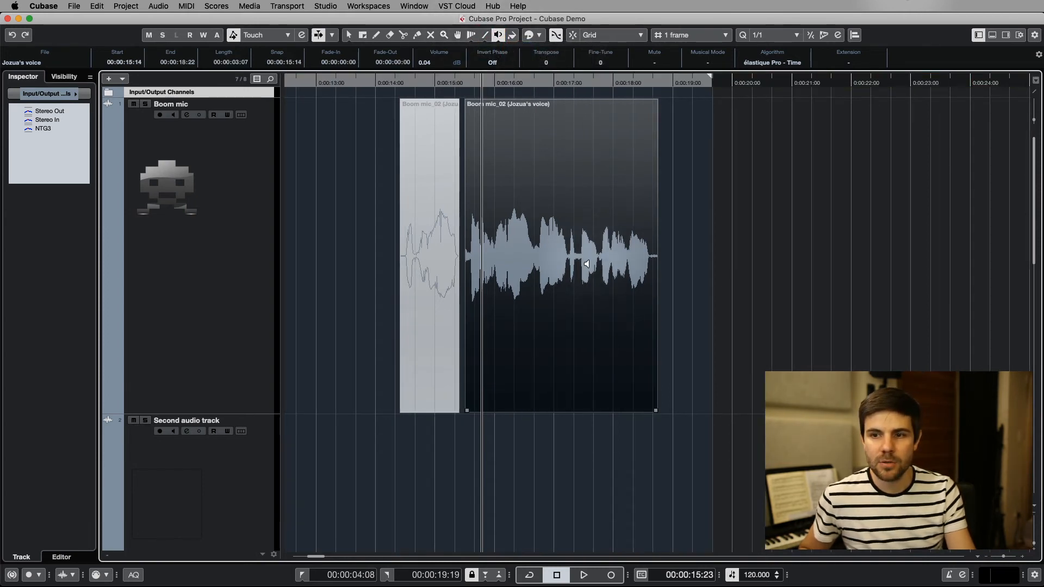
click(349, 35)
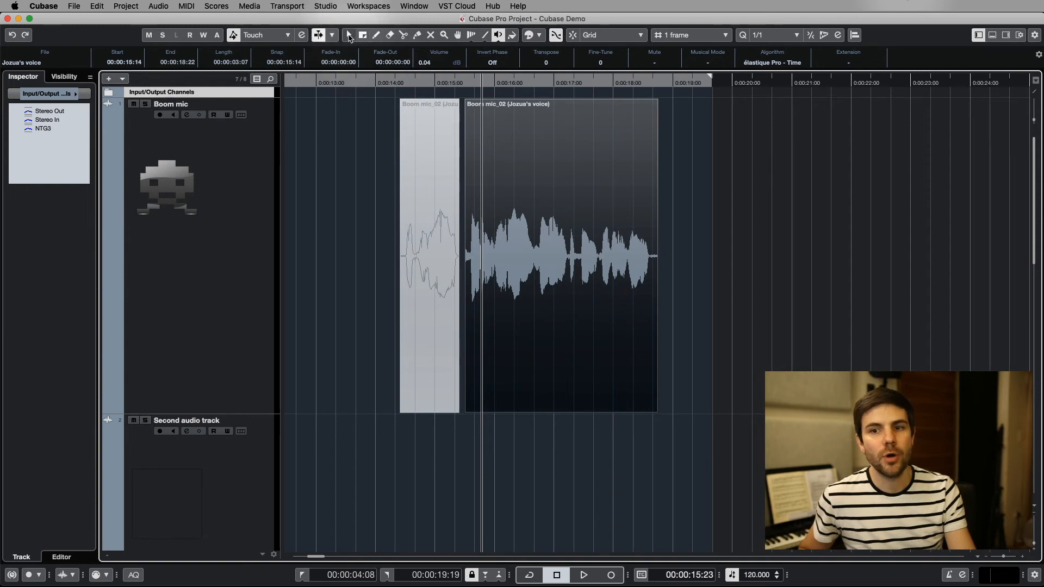
click(349, 35)
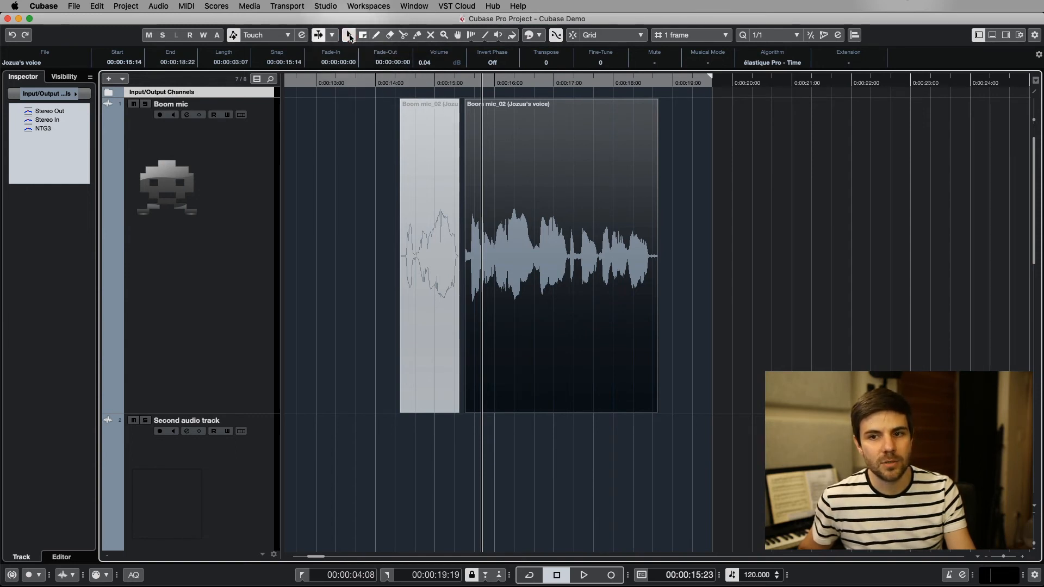
click(350, 35)
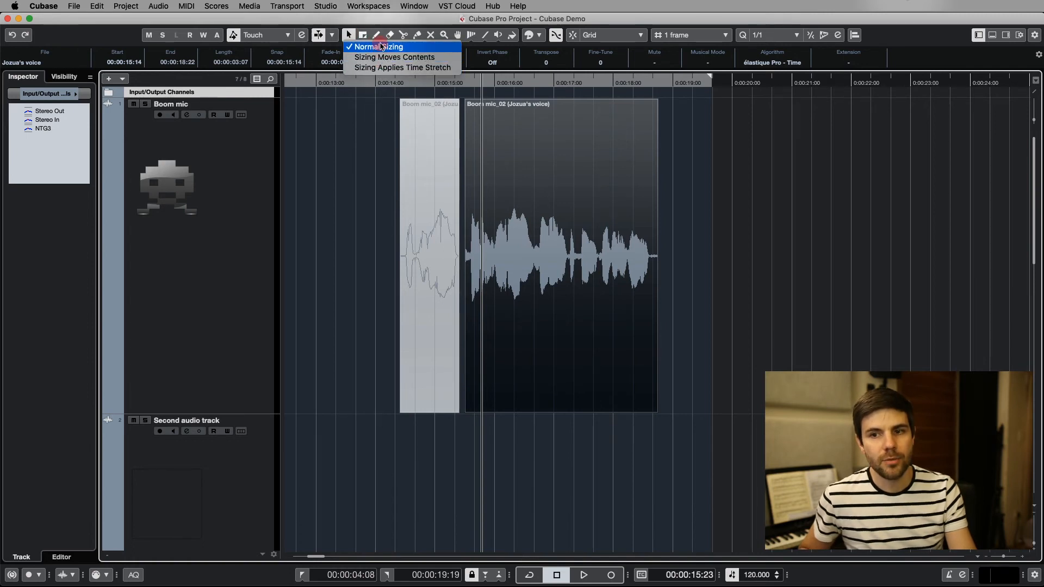
click(372, 46)
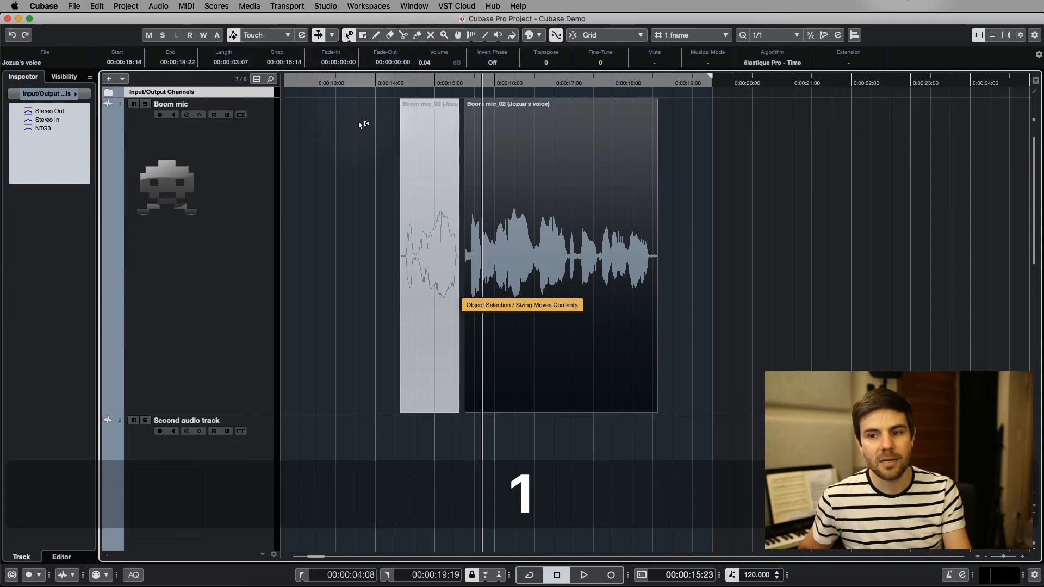
Cycle the Object Selection tool through Sizing Moves Contents and Sizing Applies Time Stretch, back to Normal Sizing.
key(1)
key(1)
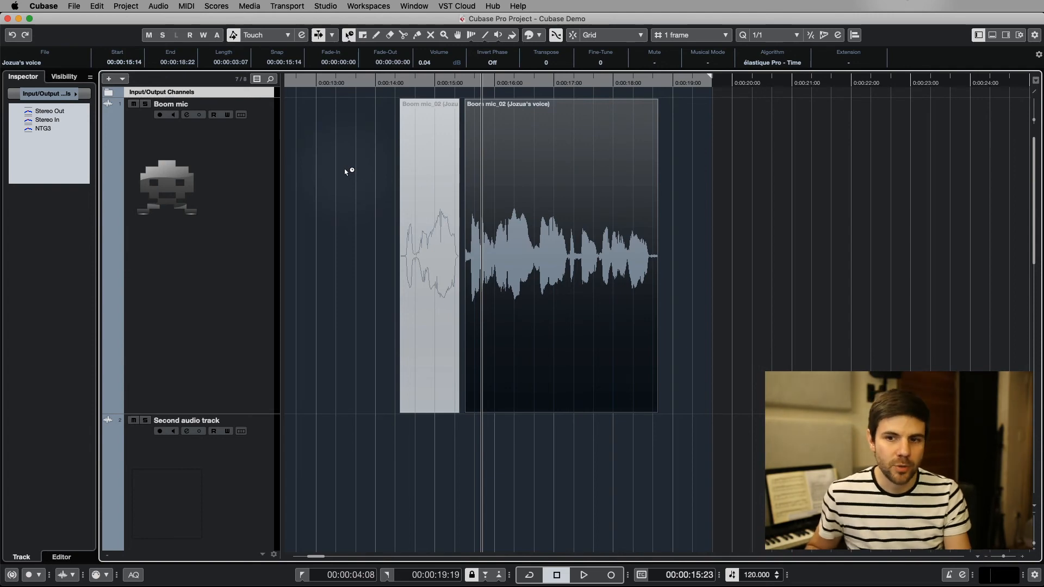
key(1)
Move the muted Boom mic piece to start at 0:00:13:29, and extend the longer piece's end to 0:00:18:27.
click(435, 211)
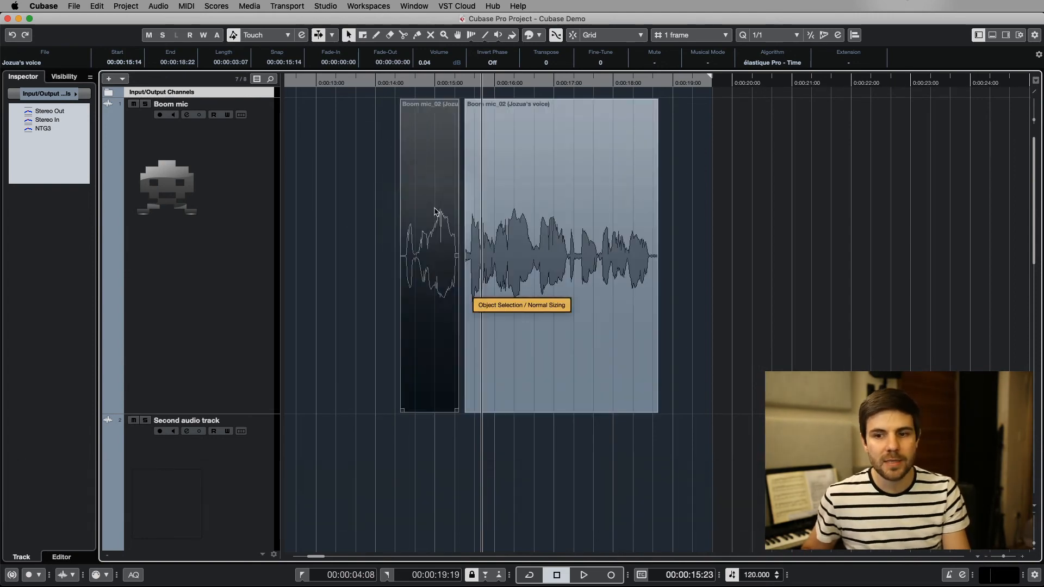
drag(435, 209, 411, 215)
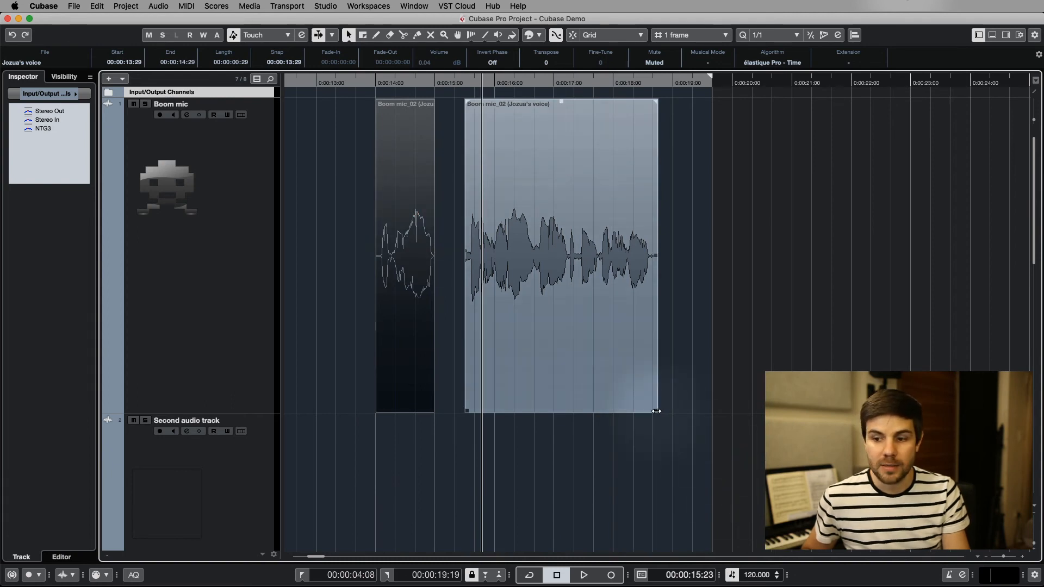
mouse_move(657, 411)
mouse_down()
mouse_move(554, 406)
mouse_move(684, 410)
mouse_move(536, 408)
mouse_move(678, 410)
mouse_move(665, 409)
mouse_up()
Resize the longer Boom mic piece to span 0:00:15:09 to 0:00:18:21 using Sizing Moves Contents.
key(1)
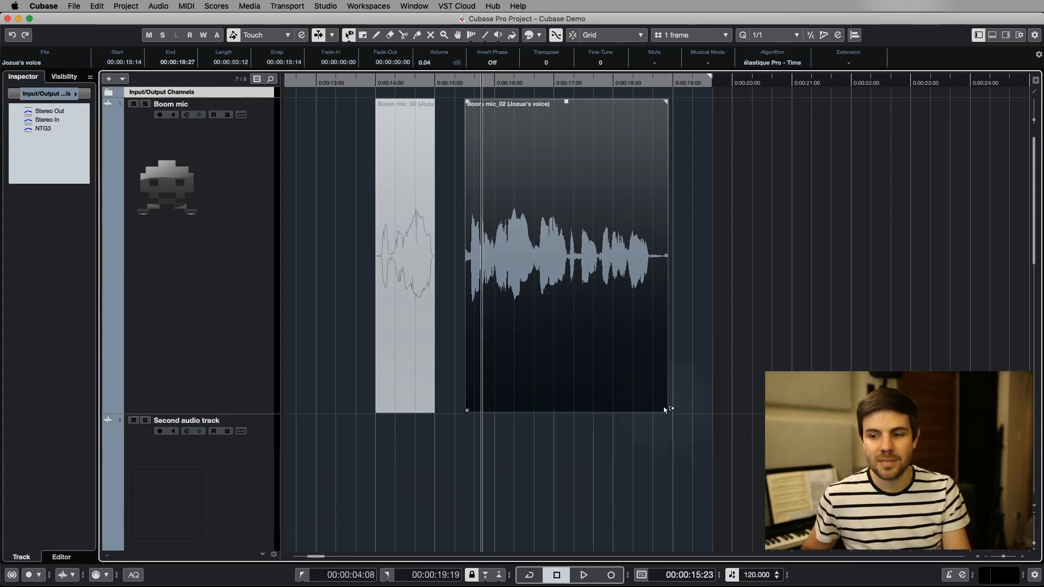
mouse_move(665, 410)
mouse_down()
mouse_move(576, 410)
mouse_move(687, 412)
mouse_move(580, 410)
mouse_move(655, 411)
mouse_up()
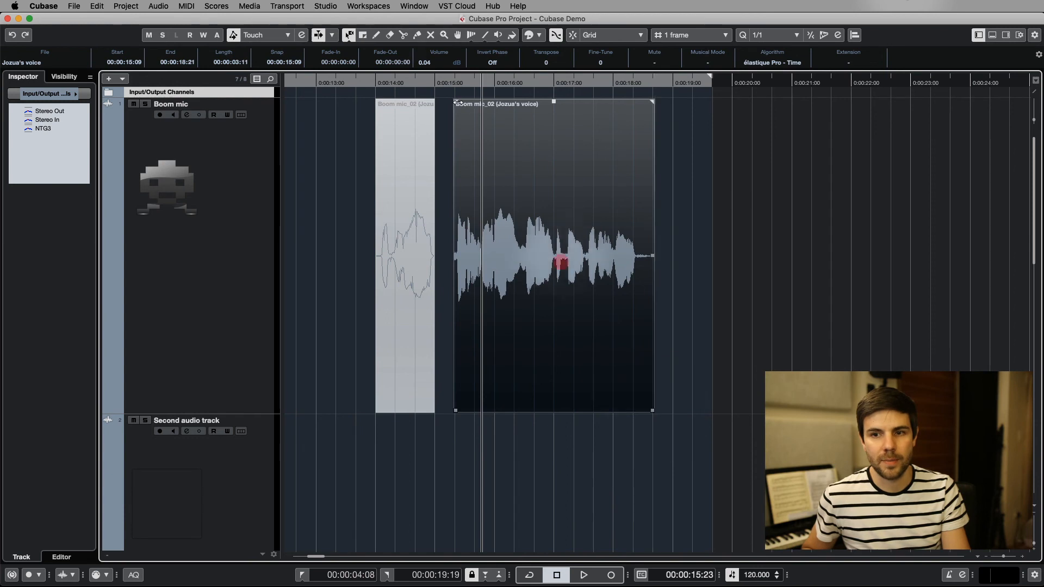
Compress the longer Boom mic piece to end at 0:00:17:02 using Sizing Applies Time Stretch, playing it from 0:00:15:10 before and after.
key(1)
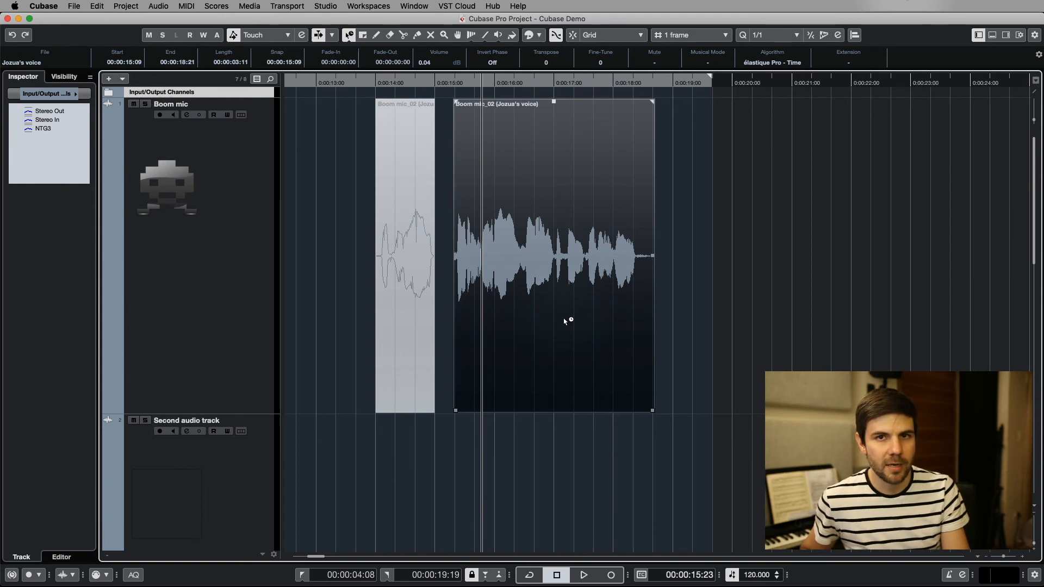
click(454, 83)
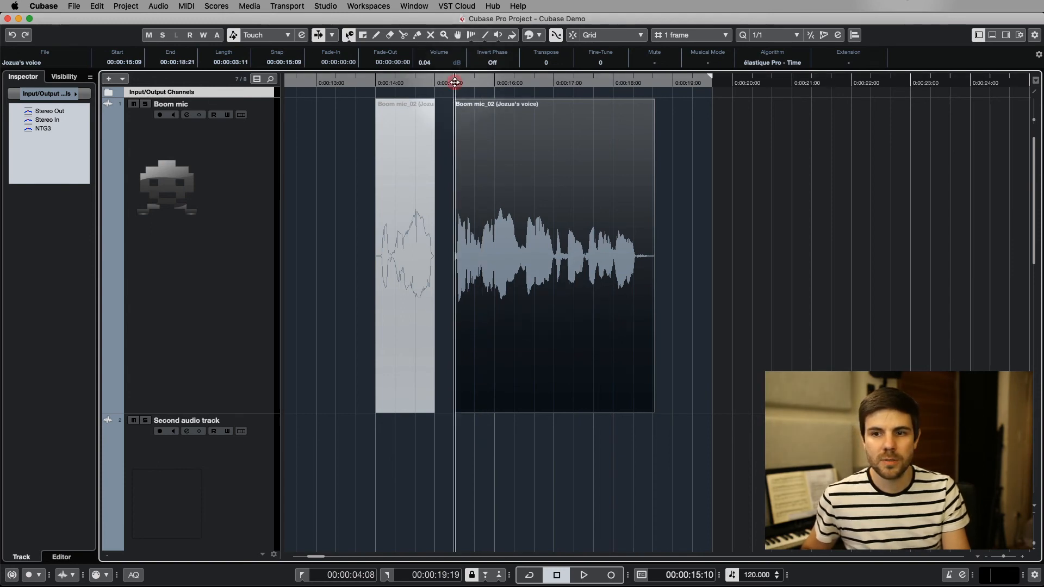
key(space)
key(space)
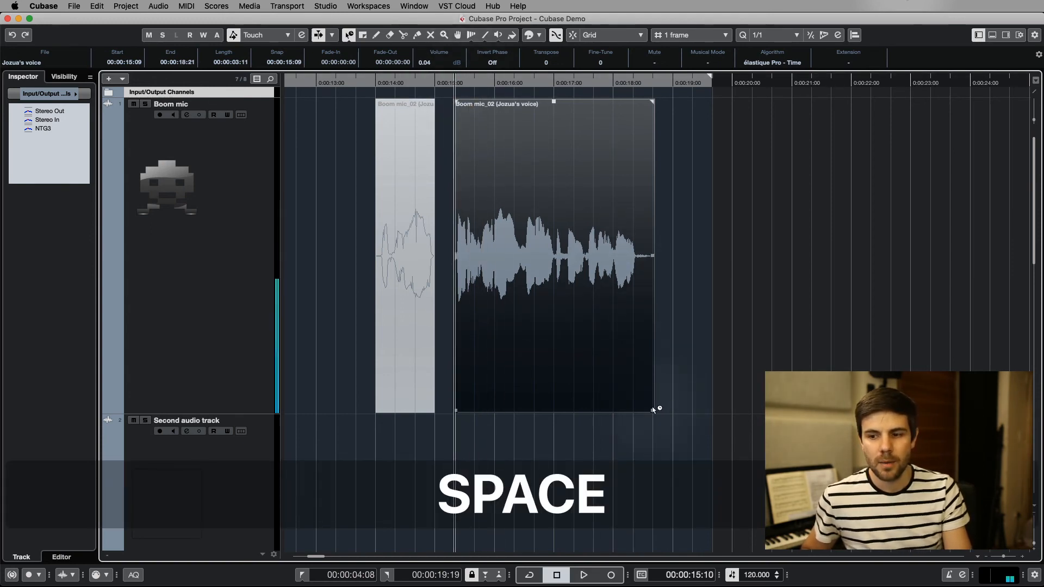
drag(653, 411, 557, 411)
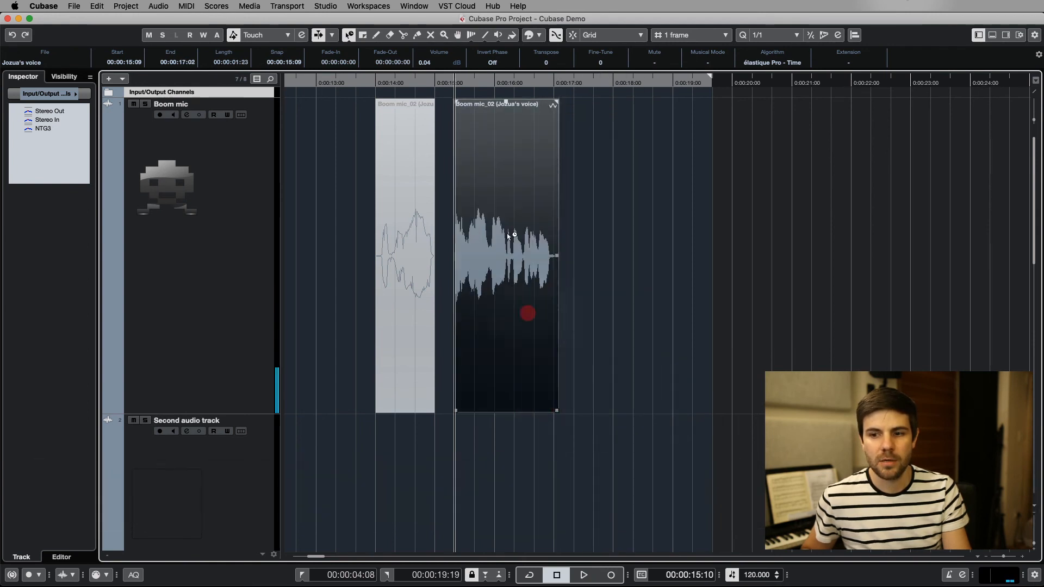
key(space)
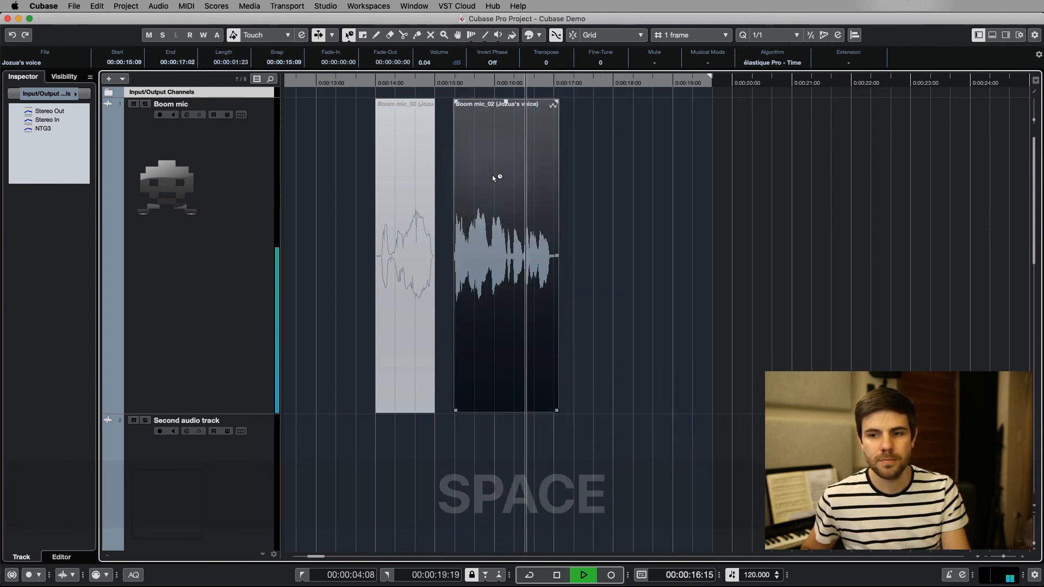
key(space)
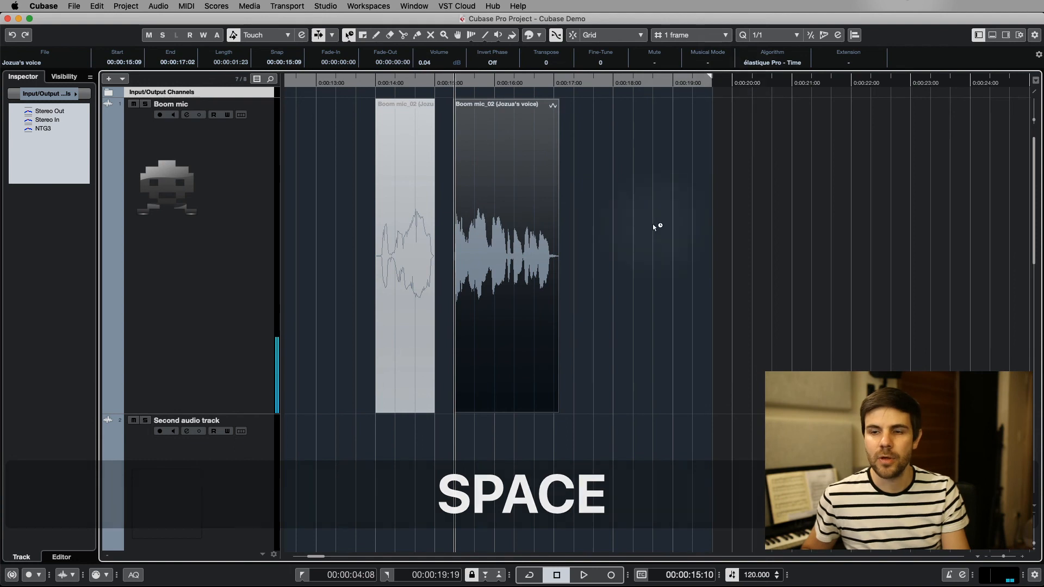
Return the Object Selection tool to Normal Sizing, and move the time-stretched Boom mic piece to start at 0:00:15:19.
click(349, 37)
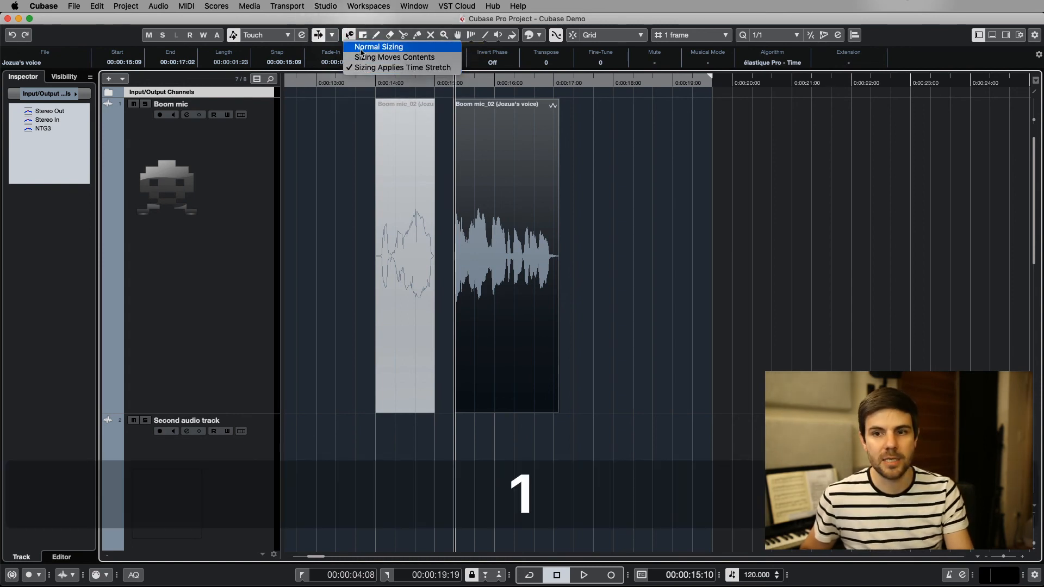
click(381, 57)
key(1)
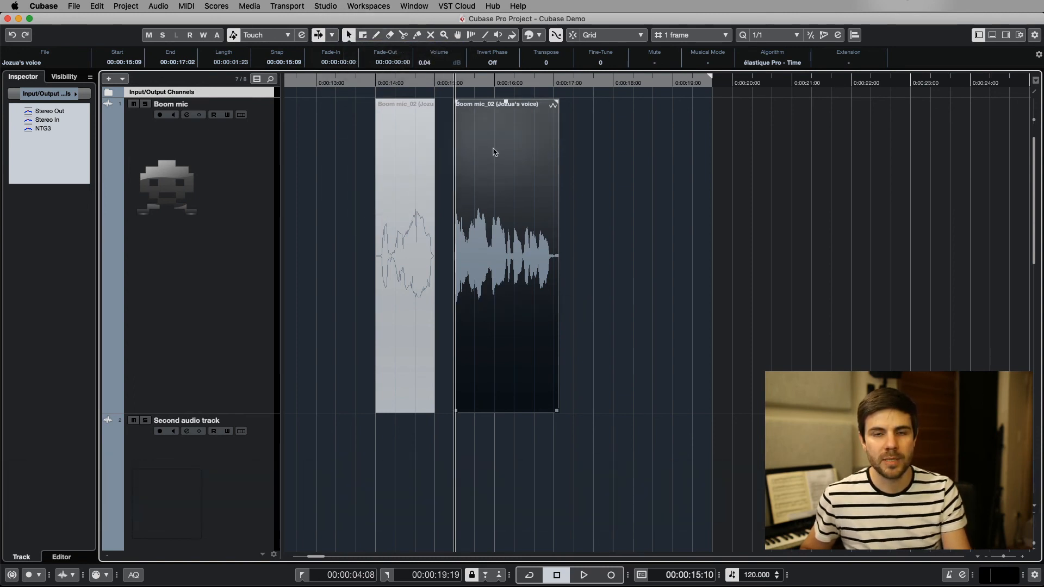
drag(491, 152, 514, 152)
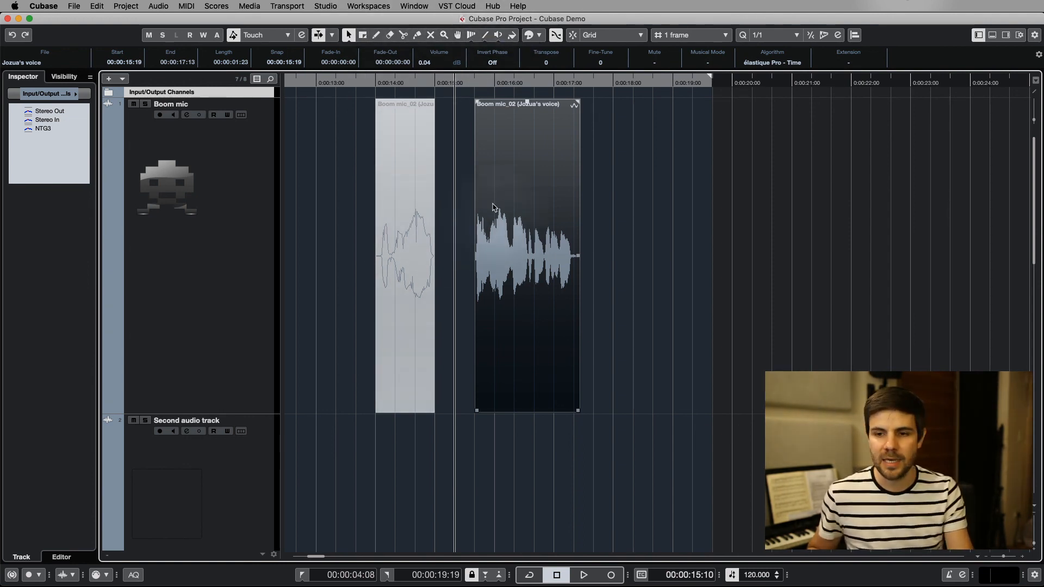
Switch through the Split, Zoom and Mute tools over the time-stretched Boom mic piece, ending on the Play tool.
click(494, 172)
key(3)
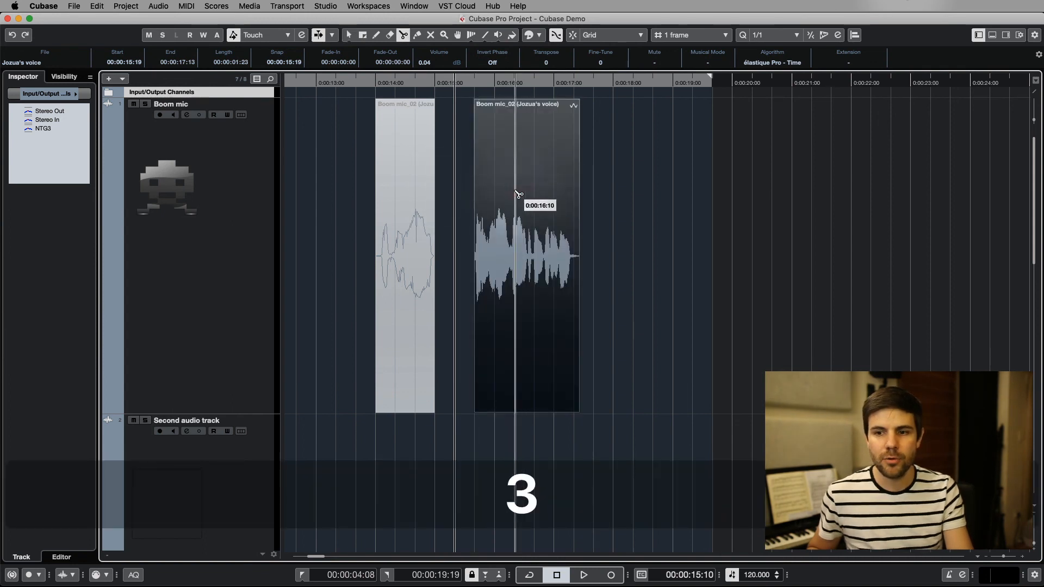
key(6)
key(7)
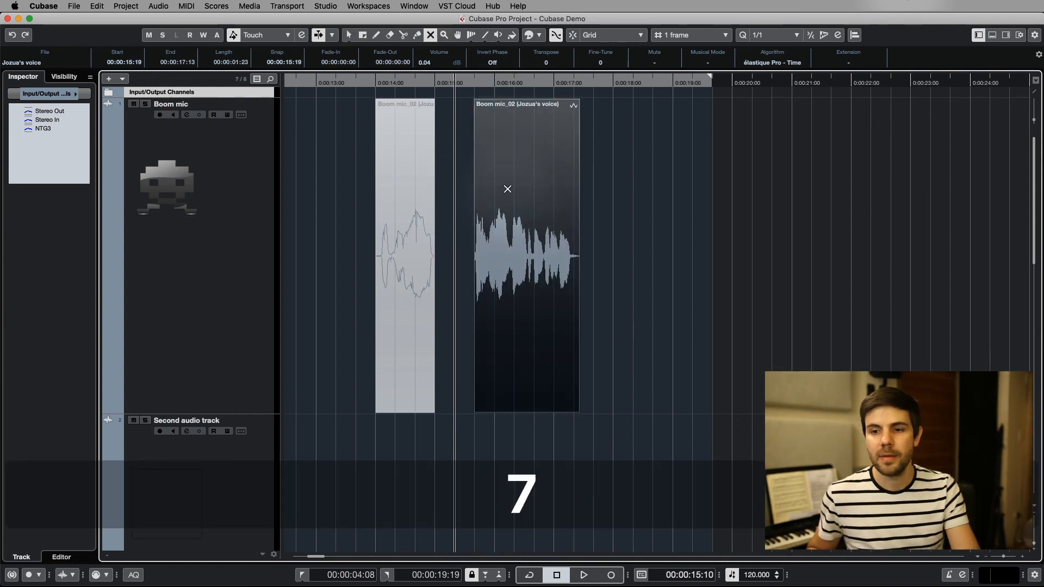
key(9)
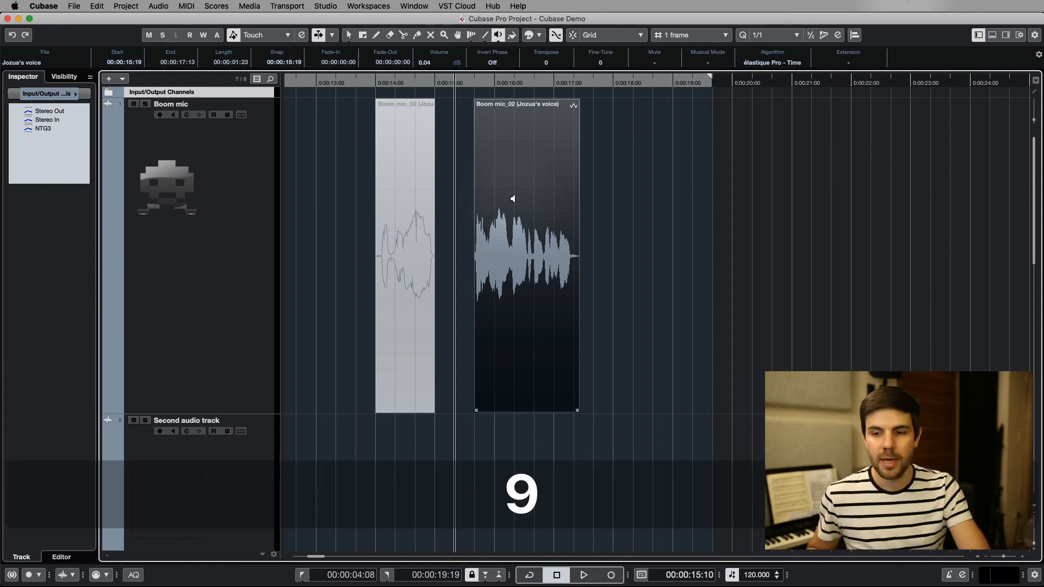